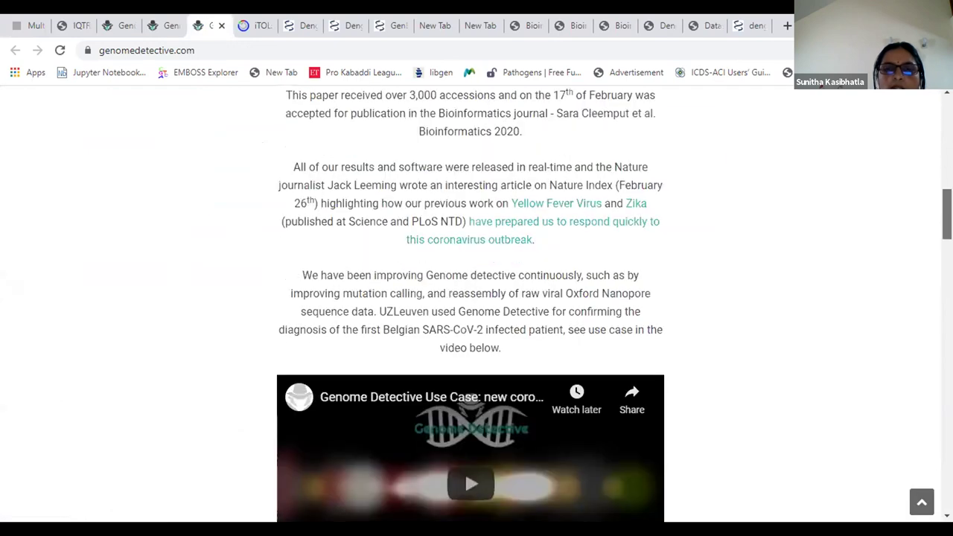
Open the Genome Detective Services page and follow its link to the online version of the Genome Detective Virus Tool
{"action": "scroll", "coordinate": [465, 470], "scroll_direction": "up", "scroll_amount": 1}
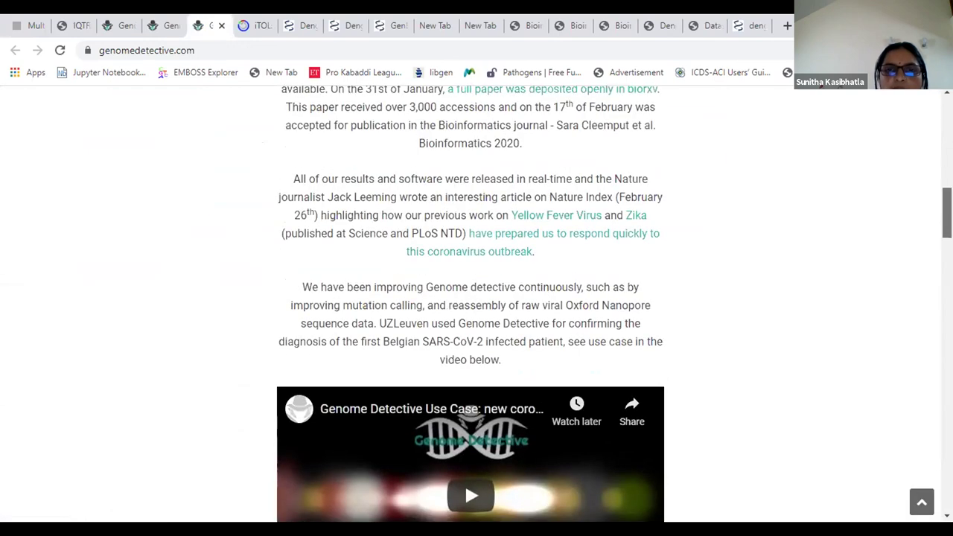
{"action": "scroll", "coordinate": [465, 482], "scroll_direction": "down", "scroll_amount": 5}
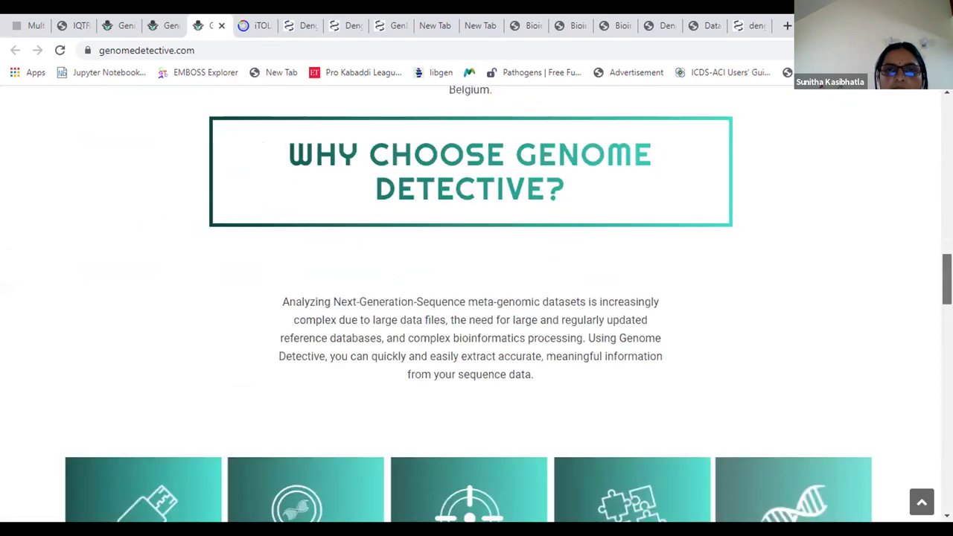
{"action": "left_click", "coordinate": [685, 121]}
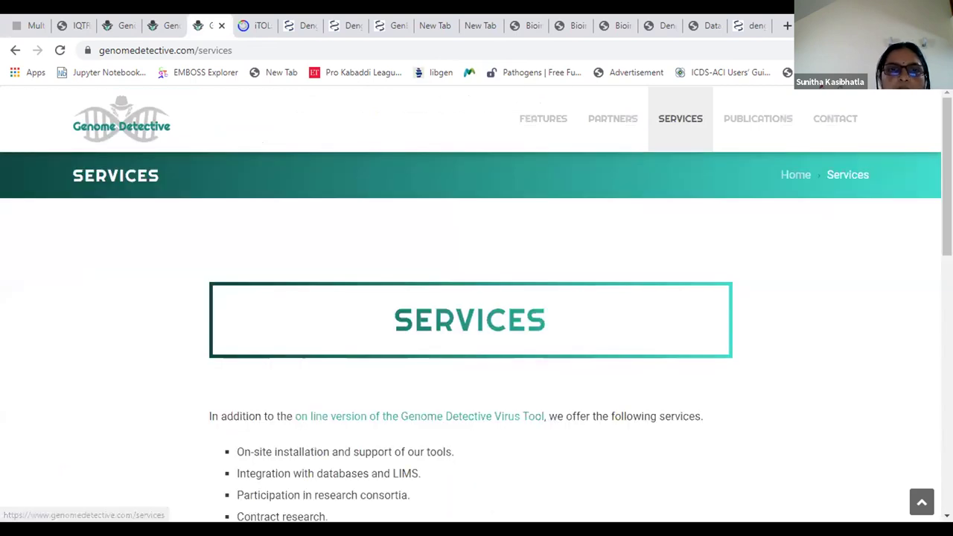
{"action": "scroll", "coordinate": [272, 228], "scroll_direction": "down", "scroll_amount": 3}
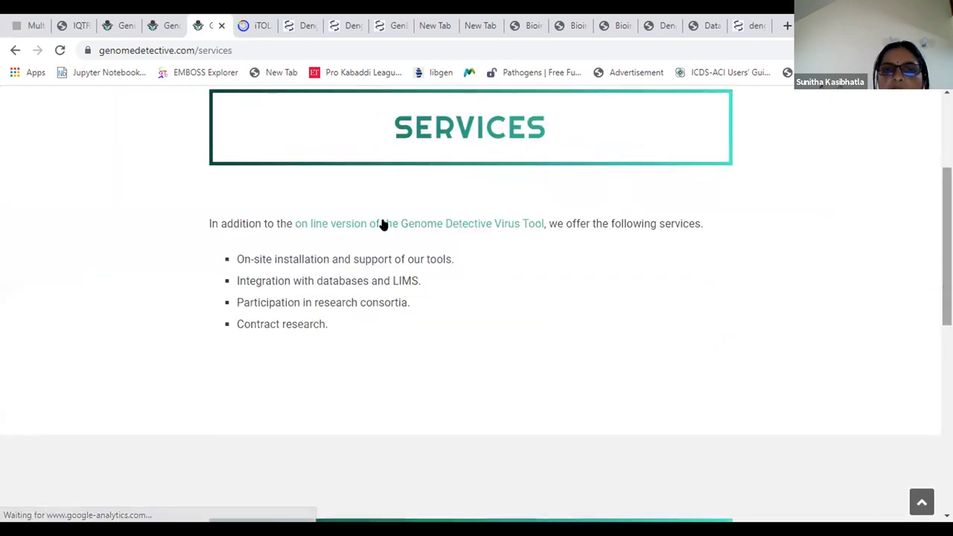
{"action": "left_click", "coordinate": [383, 224]}
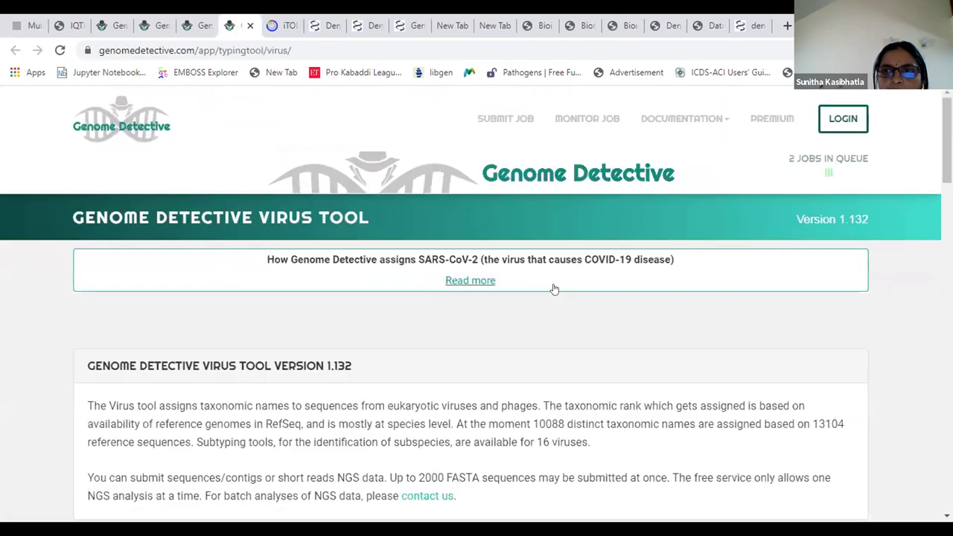
Review the Virus Tool's description, input file types and short-read submission options
{"action": "scroll", "coordinate": [554, 289], "scroll_direction": "down", "scroll_amount": 5}
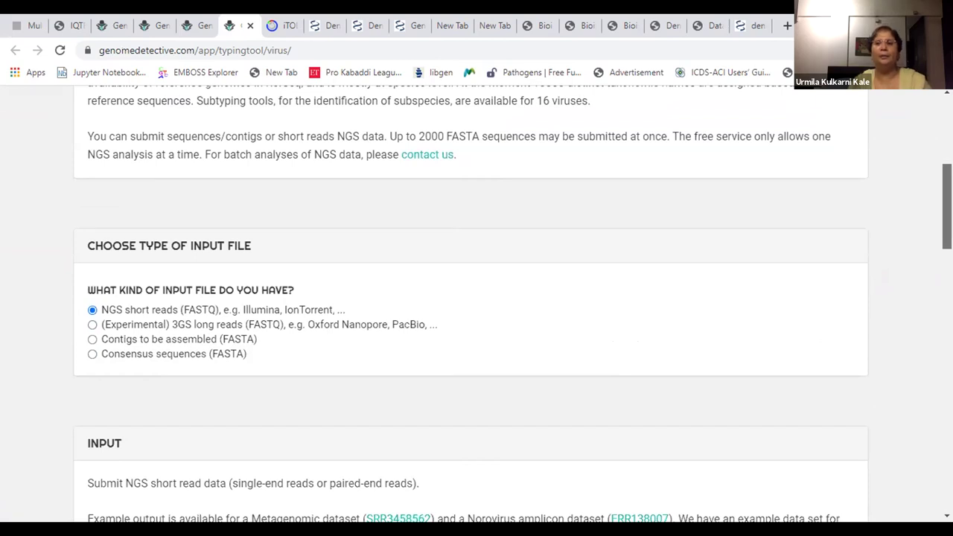
{"action": "scroll", "coordinate": [477, 304], "scroll_direction": "up", "scroll_amount": 1}
{"action": "scroll", "coordinate": [476, 298], "scroll_direction": "down", "scroll_amount": 2}
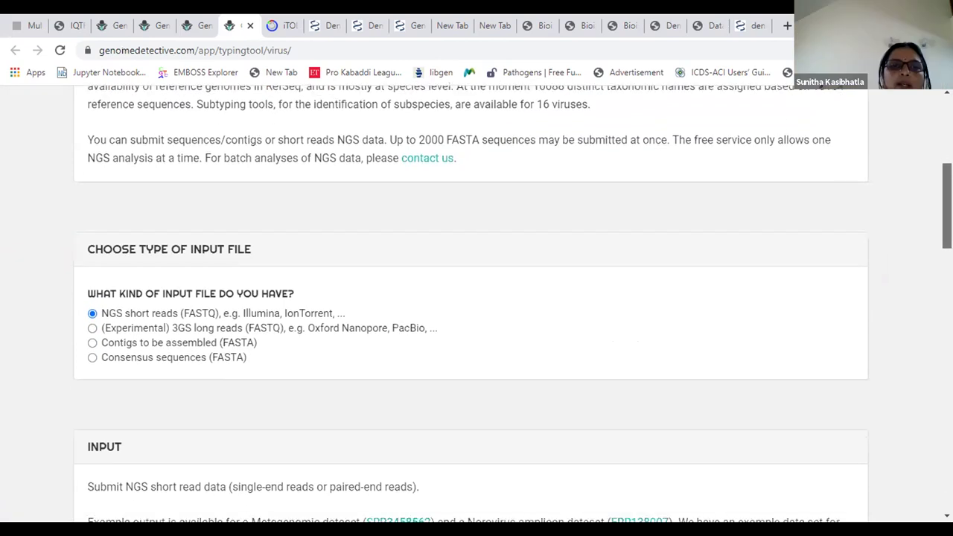
{"action": "scroll", "coordinate": [477, 298], "scroll_direction": "down", "scroll_amount": 1}
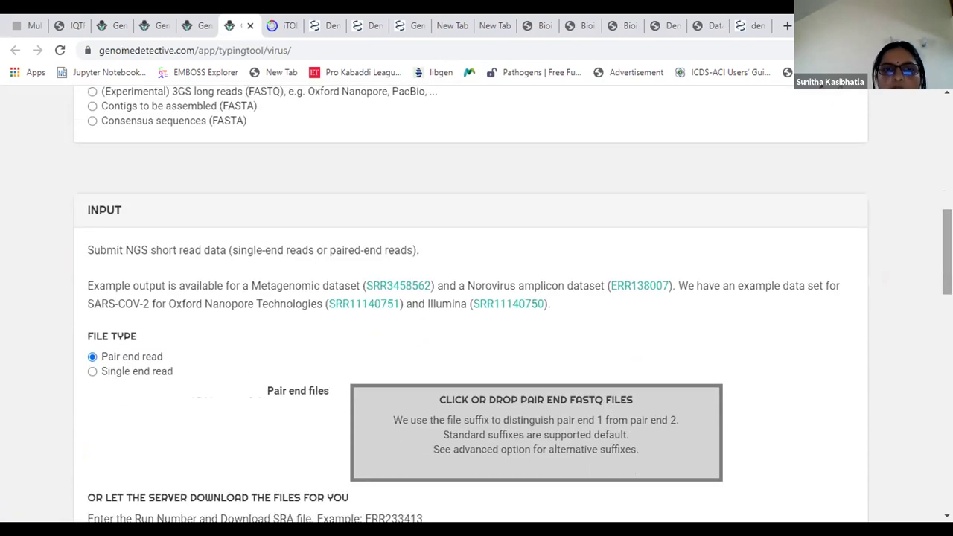
{"action": "scroll", "coordinate": [476, 298], "scroll_direction": "down", "scroll_amount": 2}
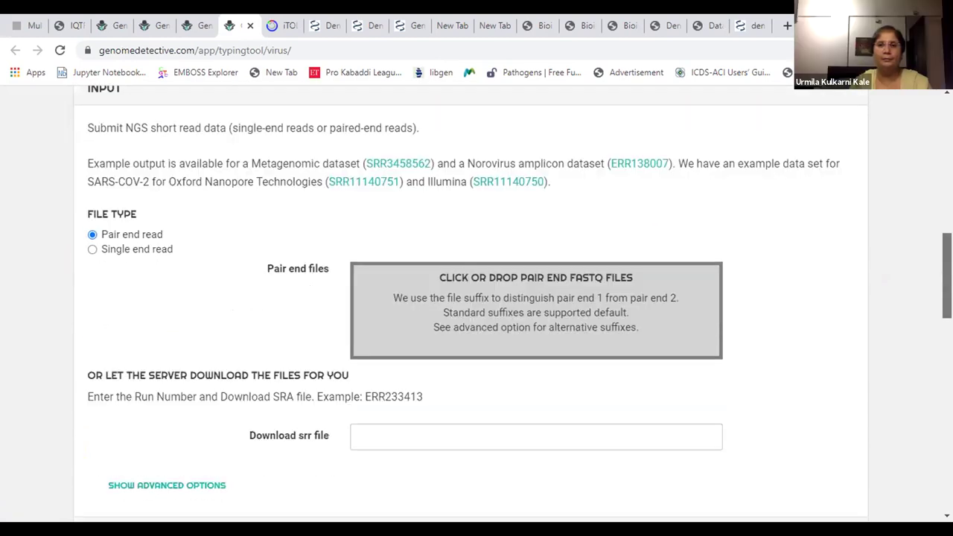
{"action": "scroll", "coordinate": [477, 298], "scroll_direction": "up", "scroll_amount": 3}
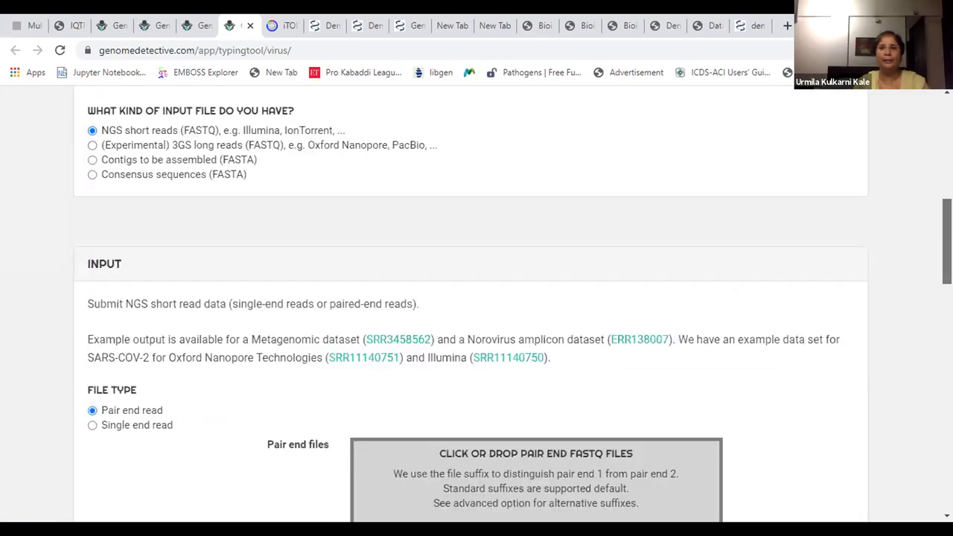
{"action": "scroll", "coordinate": [477, 298], "scroll_direction": "up", "scroll_amount": 4}
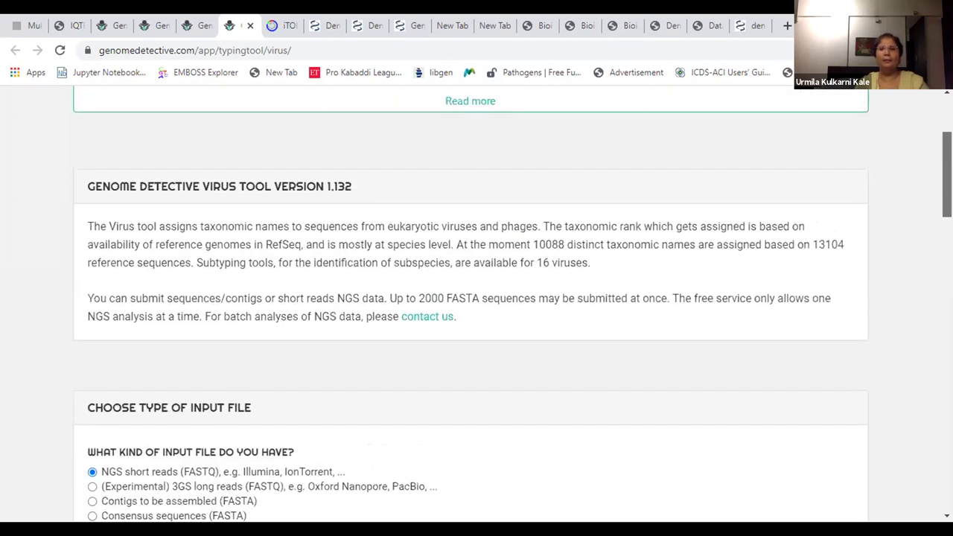
{"action": "scroll", "coordinate": [477, 297], "scroll_direction": "up", "scroll_amount": 1}
Choose Consensus sequences (FASTA) as the kind of input file
{"action": "scroll", "coordinate": [476, 298], "scroll_direction": "down", "scroll_amount": 2}
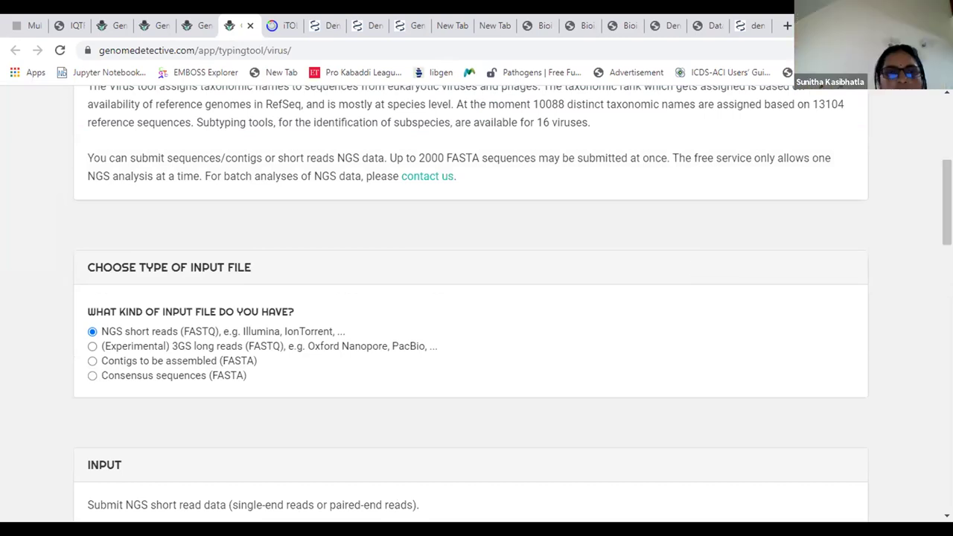
{"action": "scroll", "coordinate": [92, 264], "scroll_direction": "down", "scroll_amount": 2}
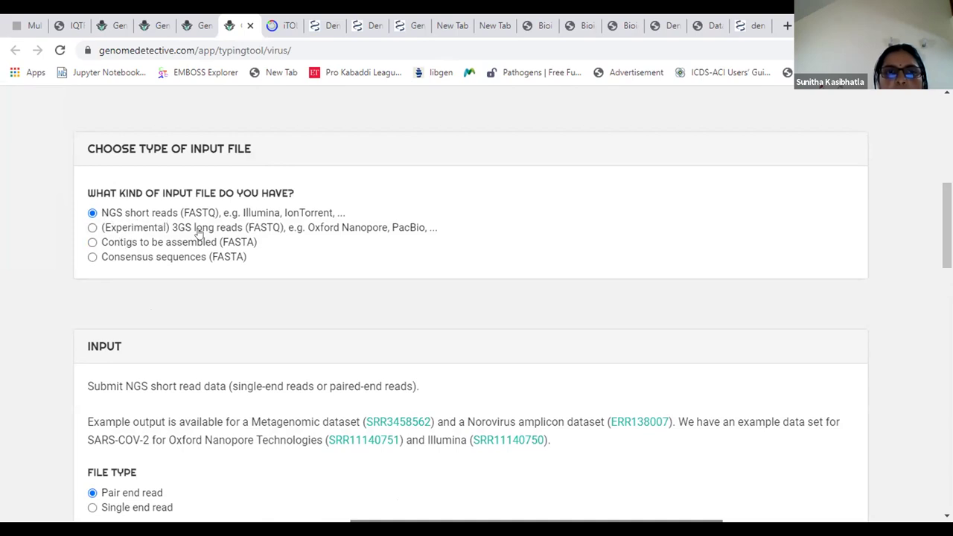
{"action": "left_click", "coordinate": [92, 257]}
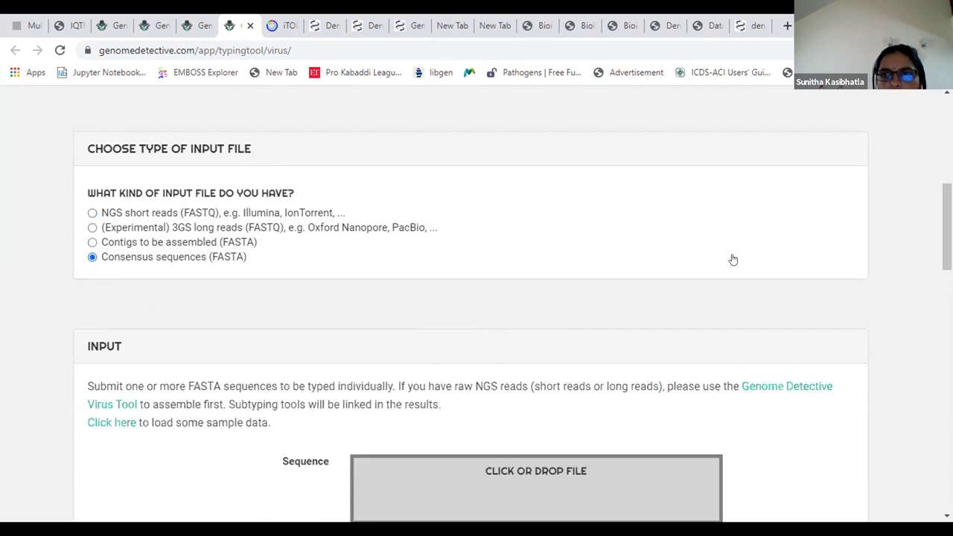
Upload the FASTA file sequence (3) from Downloads as the input sequence and start the free analysis
{"action": "scroll", "coordinate": [733, 259], "scroll_direction": "down", "scroll_amount": 3}
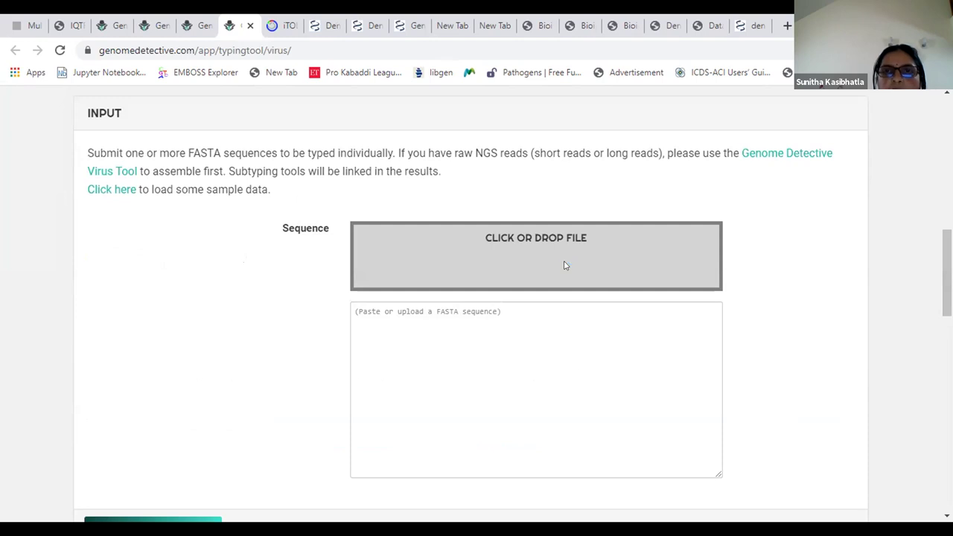
{"action": "left_click", "coordinate": [446, 254]}
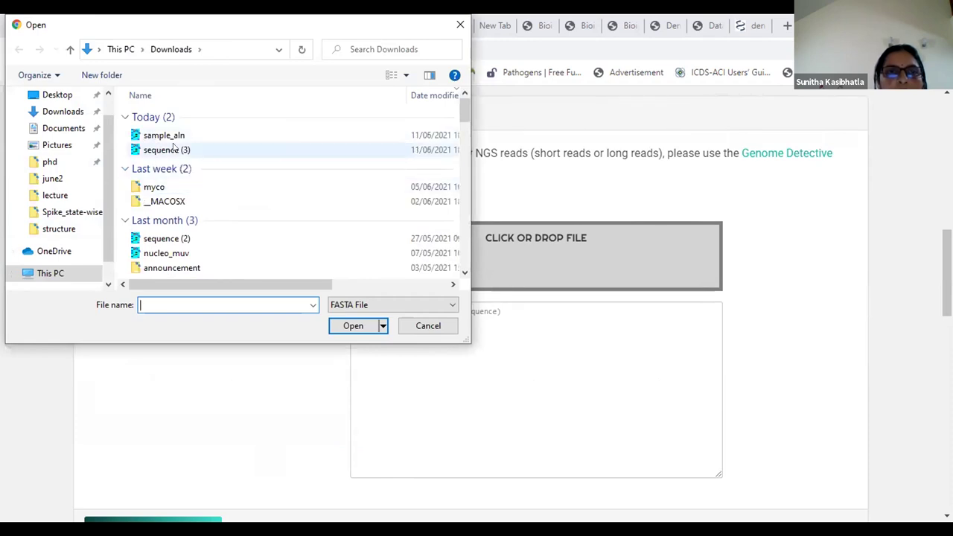
{"action": "left_click", "coordinate": [170, 149]}
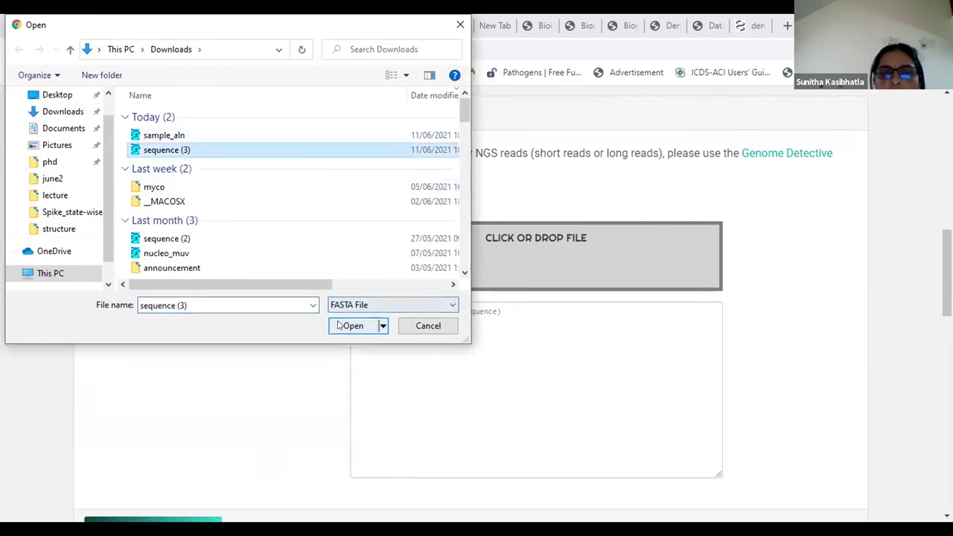
{"action": "left_click", "coordinate": [345, 326]}
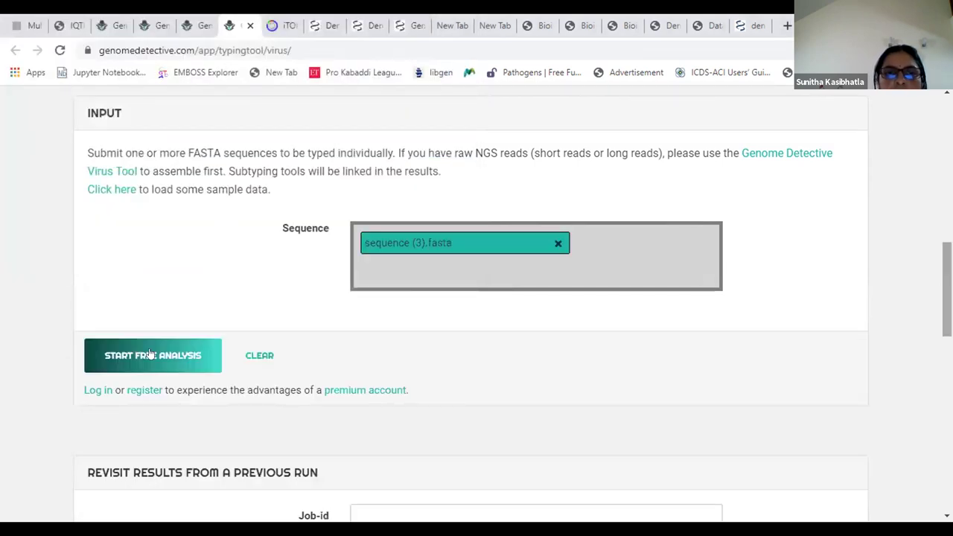
{"action": "left_click", "coordinate": [149, 354]}
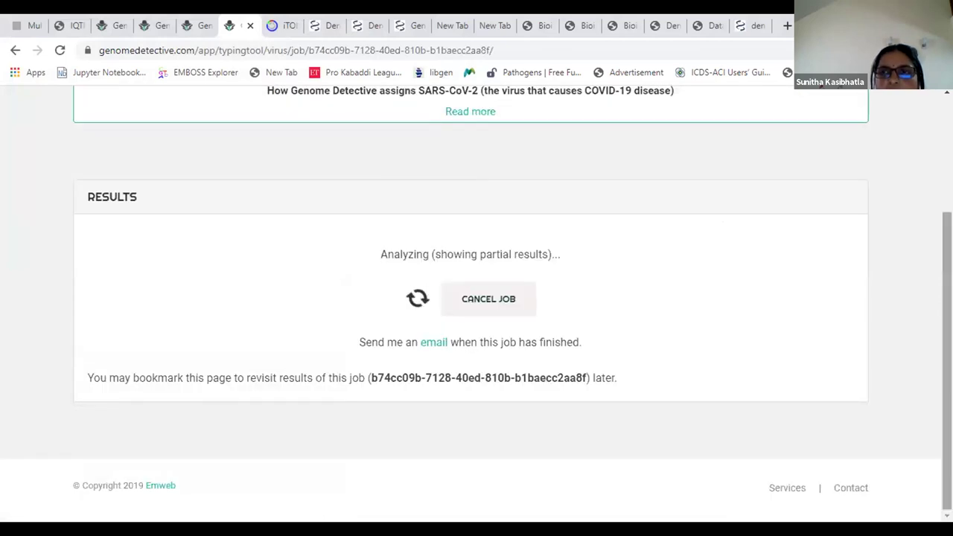
{"action": "scroll", "coordinate": [644, 318], "scroll_direction": "up", "scroll_amount": 3}
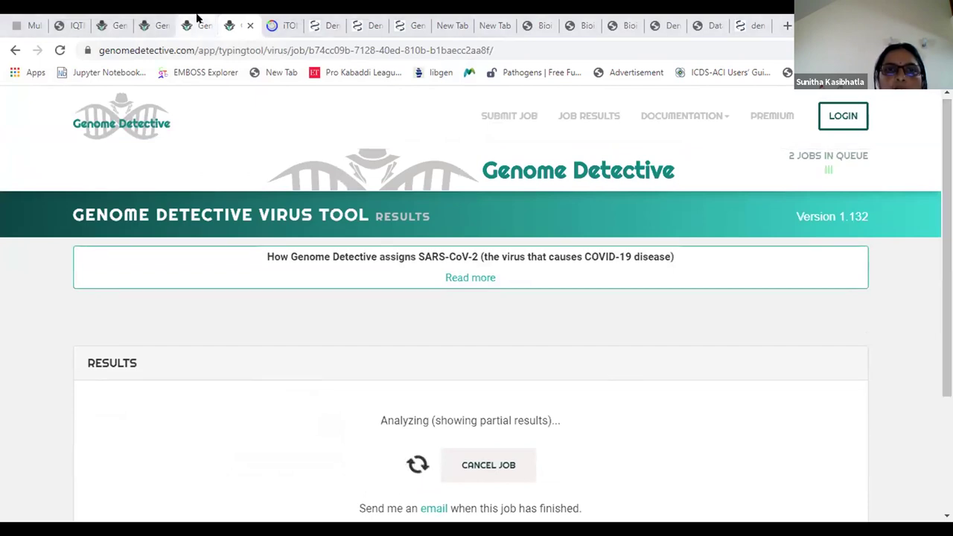
Switch to the results of the previously completed dengue job and examine the Blast/aga assignment summary and per-sequence table
{"action": "left_click", "coordinate": [159, 25]}
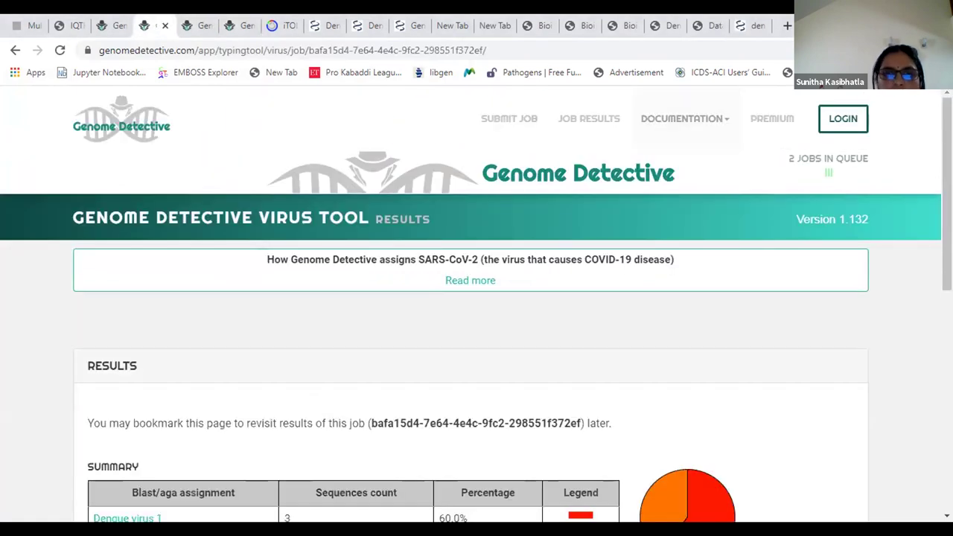
{"action": "scroll", "coordinate": [476, 298], "scroll_direction": "down", "scroll_amount": 3}
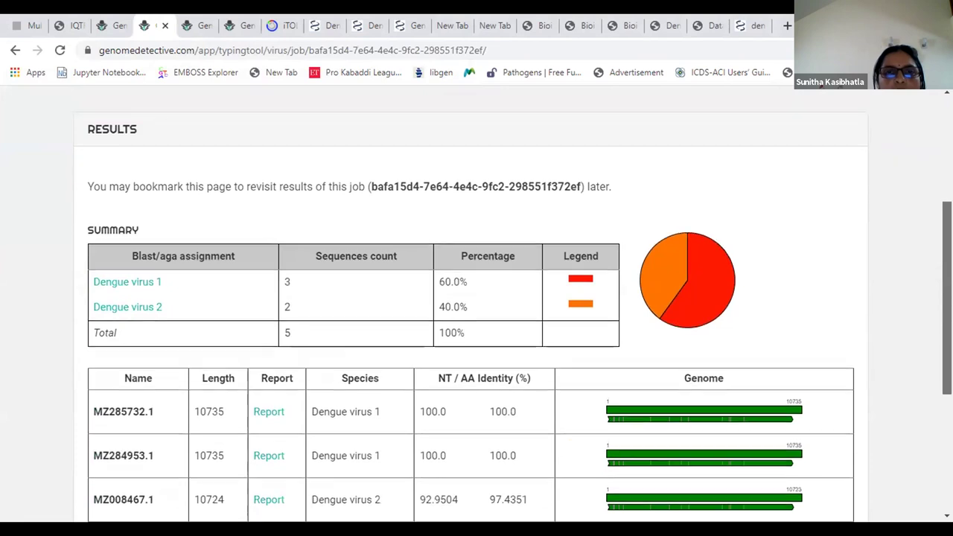
{"action": "scroll", "coordinate": [293, 257], "scroll_direction": "down", "scroll_amount": 1}
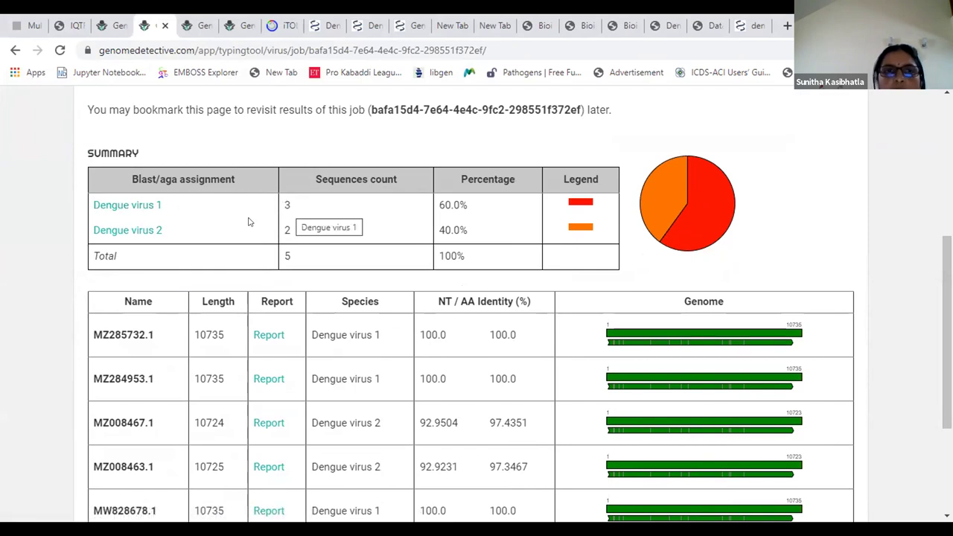
{"action": "double_click", "coordinate": [134, 179]}
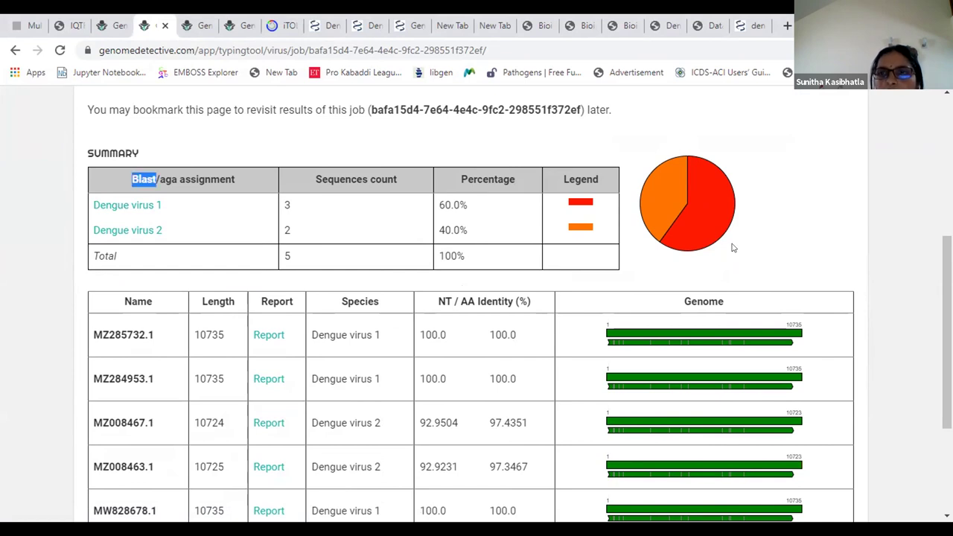
{"action": "scroll", "coordinate": [476, 313], "scroll_direction": "down", "scroll_amount": 1}
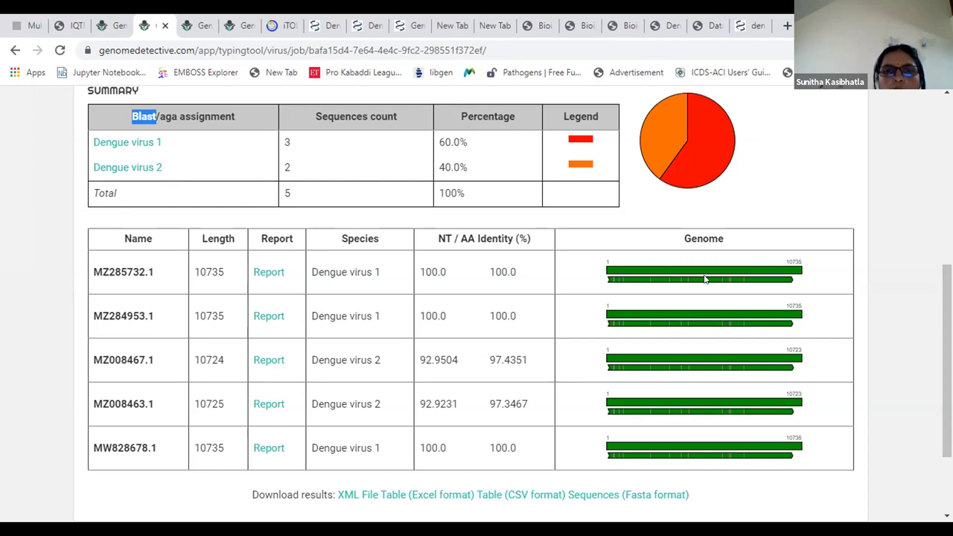
Open the detailed report for sequence MZ285732.1 in a new browser tab and switch to it
{"action": "right_click", "coordinate": [277, 270]}
{"action": "left_click", "coordinate": [313, 274]}
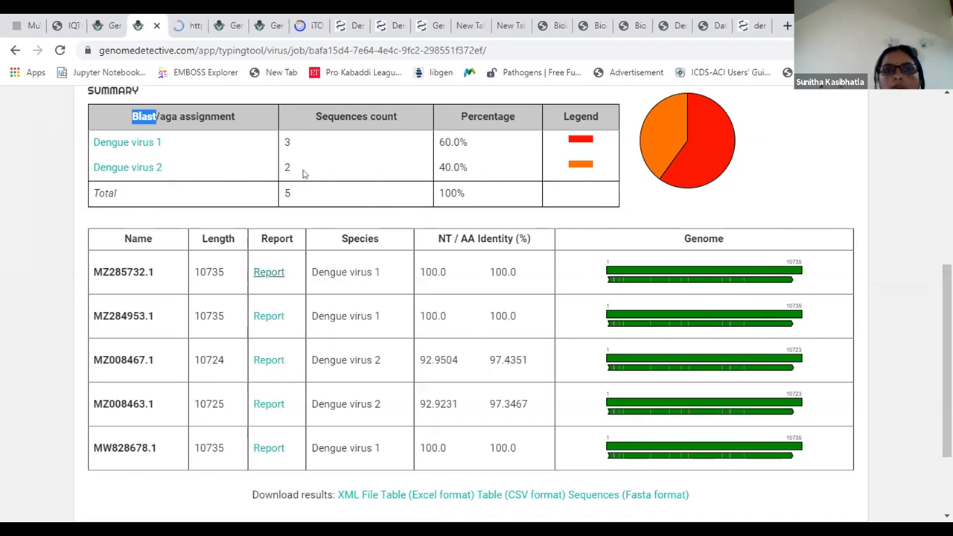
{"action": "left_click", "coordinate": [192, 25]}
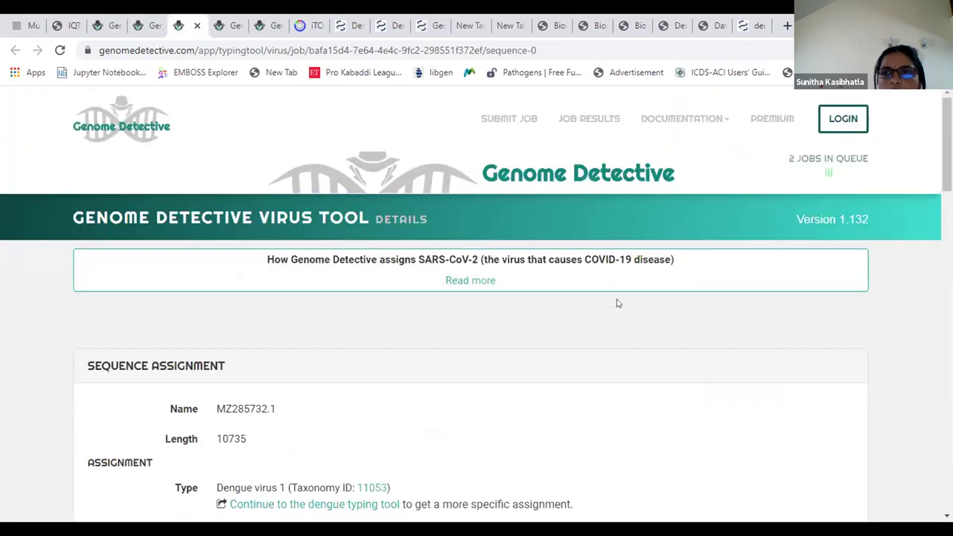
Examine the MZ285732.1 report's sequence assignment, alignment details and genetic diversity analysis
{"action": "scroll", "coordinate": [618, 303], "scroll_direction": "down", "scroll_amount": 3}
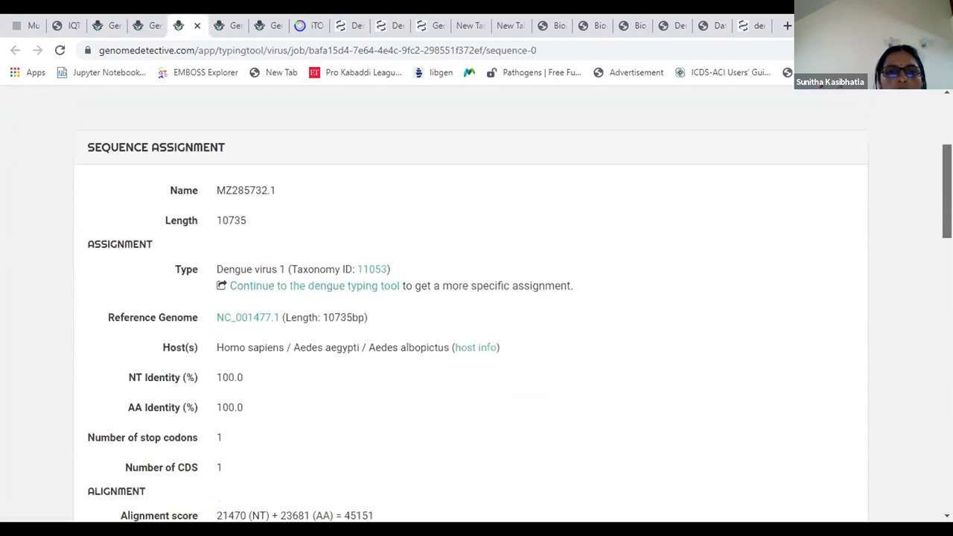
{"action": "scroll", "coordinate": [477, 320], "scroll_direction": "down", "scroll_amount": 2}
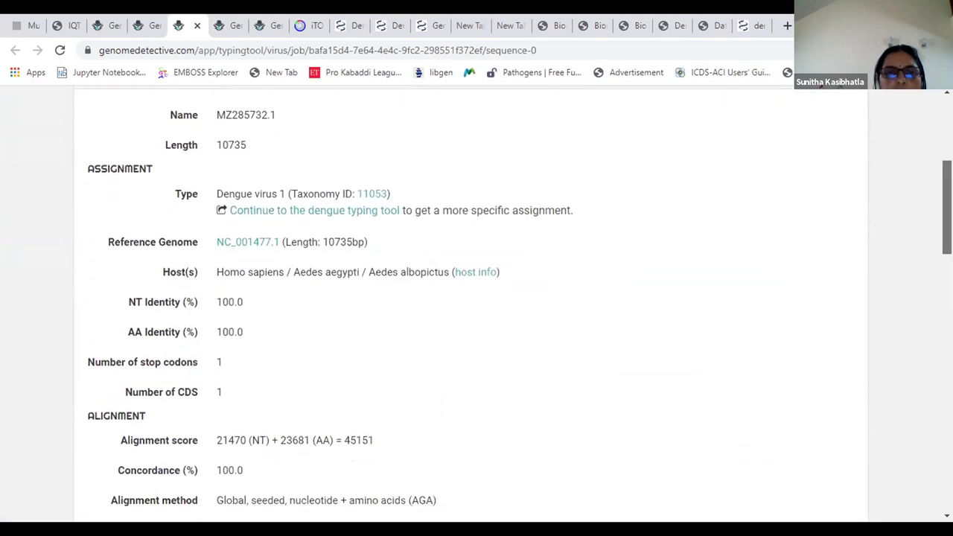
{"action": "scroll", "coordinate": [476, 321], "scroll_direction": "down", "scroll_amount": 1}
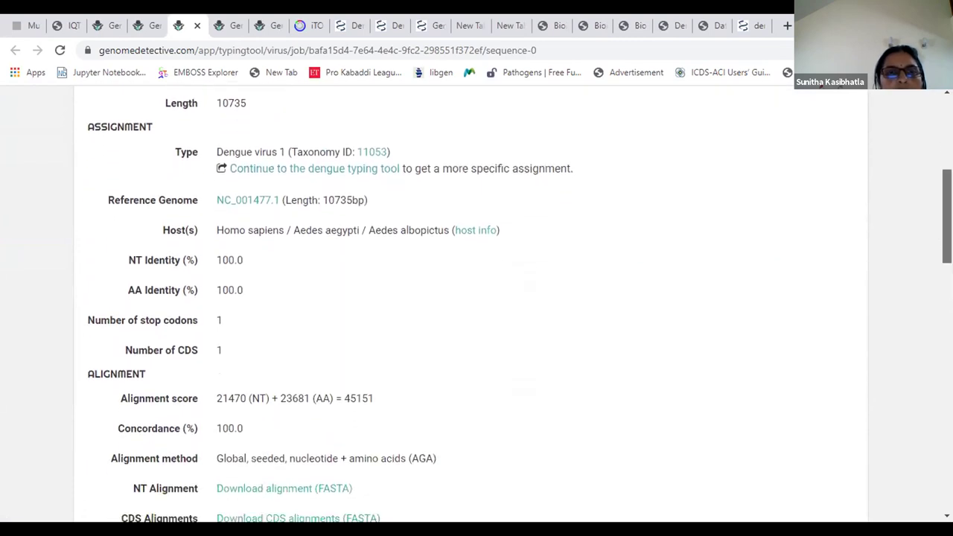
{"action": "scroll", "coordinate": [505, 180], "scroll_direction": "down", "scroll_amount": 1}
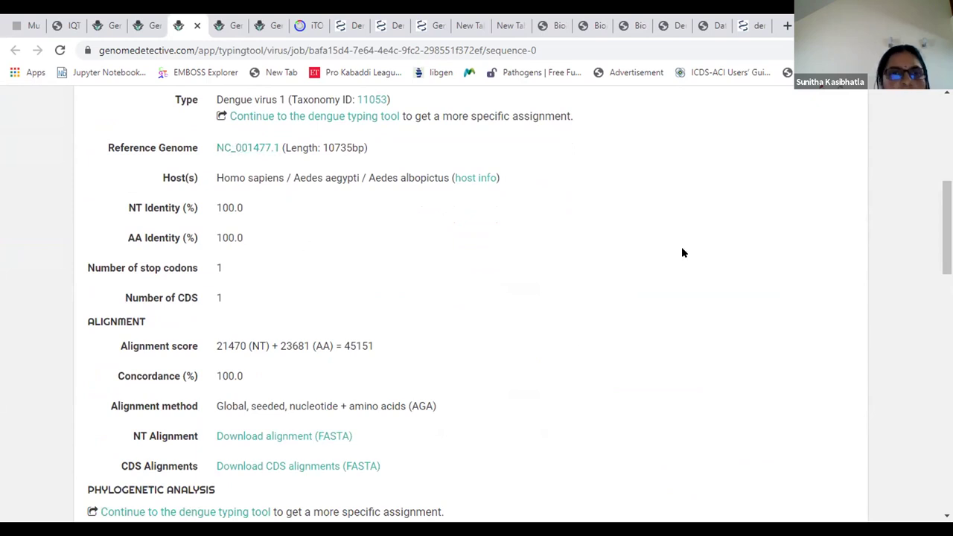
{"action": "scroll", "coordinate": [477, 298], "scroll_direction": "down", "scroll_amount": 3}
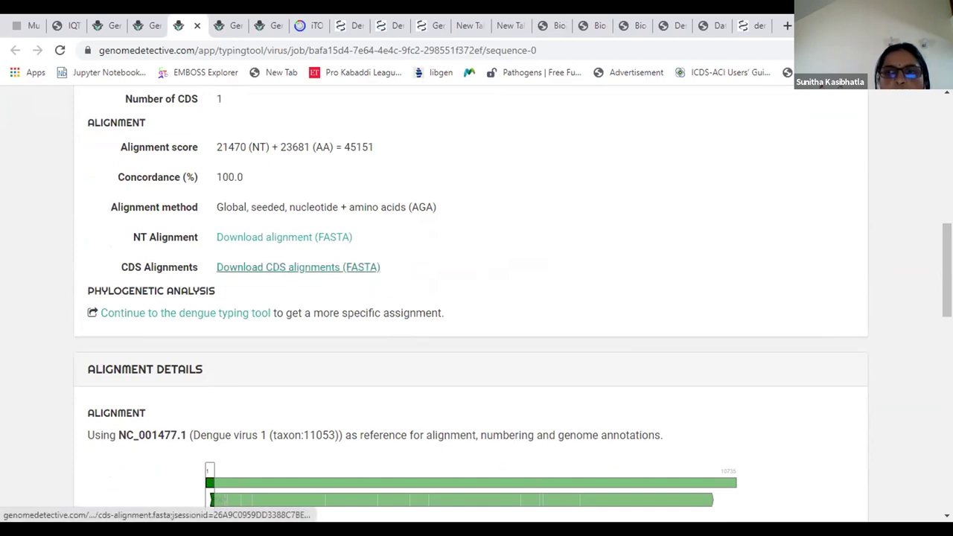
{"action": "scroll", "coordinate": [947, 272], "scroll_direction": "down", "scroll_amount": 1}
{"action": "scroll", "coordinate": [477, 298], "scroll_direction": "down", "scroll_amount": 3}
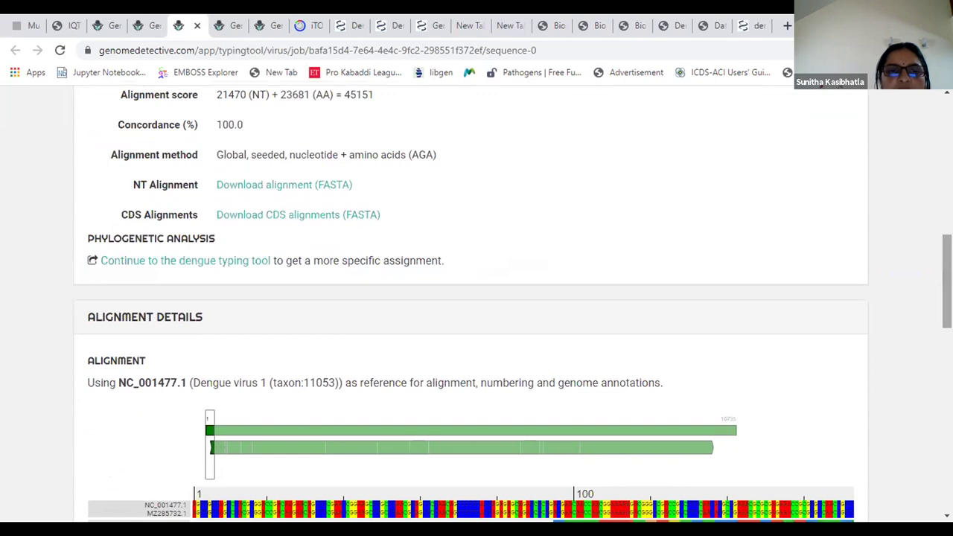
{"action": "scroll", "coordinate": [477, 298], "scroll_direction": "down", "scroll_amount": 1}
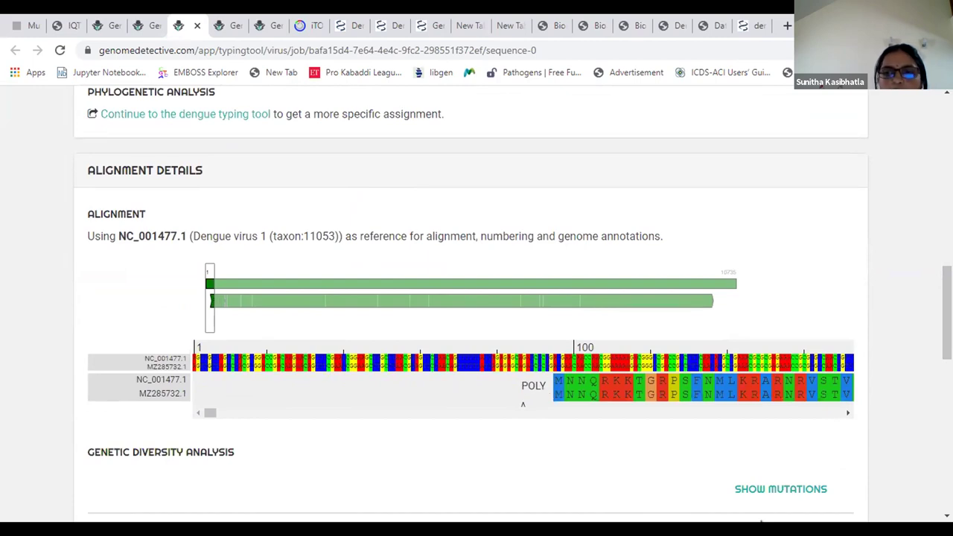
{"action": "scroll", "coordinate": [676, 499], "scroll_direction": "down", "scroll_amount": 1}
{"action": "scroll", "coordinate": [676, 499], "scroll_direction": "down", "scroll_amount": 5}
{"action": "scroll", "coordinate": [477, 298], "scroll_direction": "up", "scroll_amount": 4}
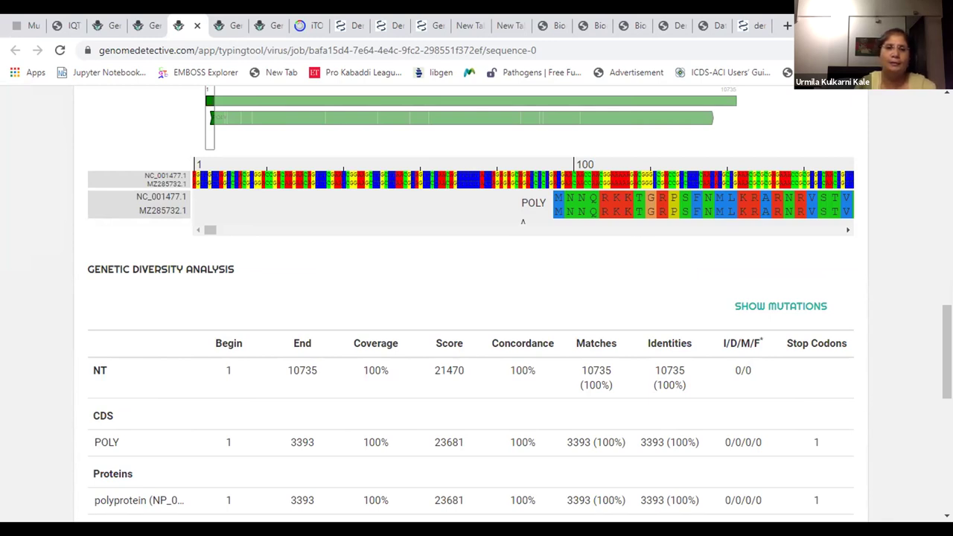
Examine the genetic diversity table of the MZ285732.1 report down to the individual proteins, including the envelope and nonstructural proteins
{"action": "scroll", "coordinate": [477, 303], "scroll_direction": "down", "scroll_amount": 2}
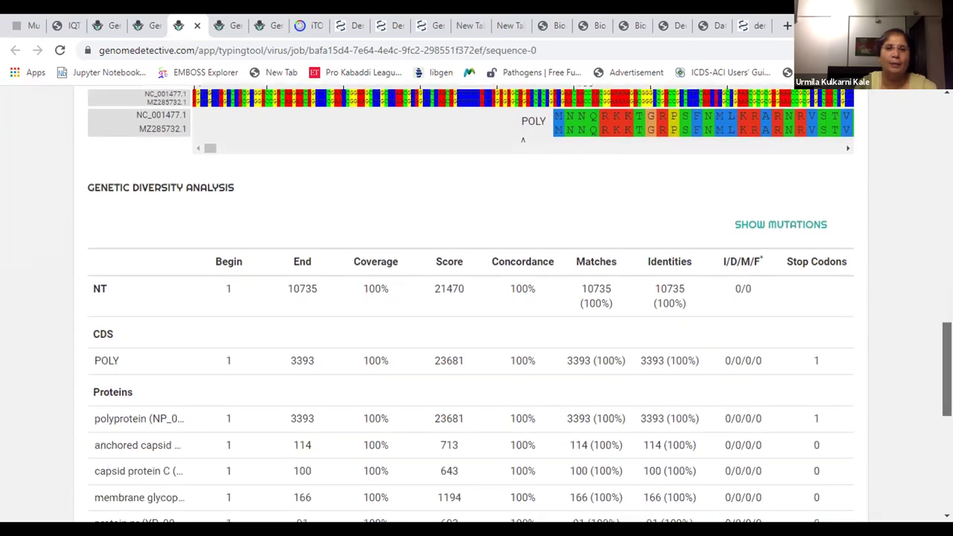
{"action": "scroll", "coordinate": [477, 304], "scroll_direction": "down", "scroll_amount": 4}
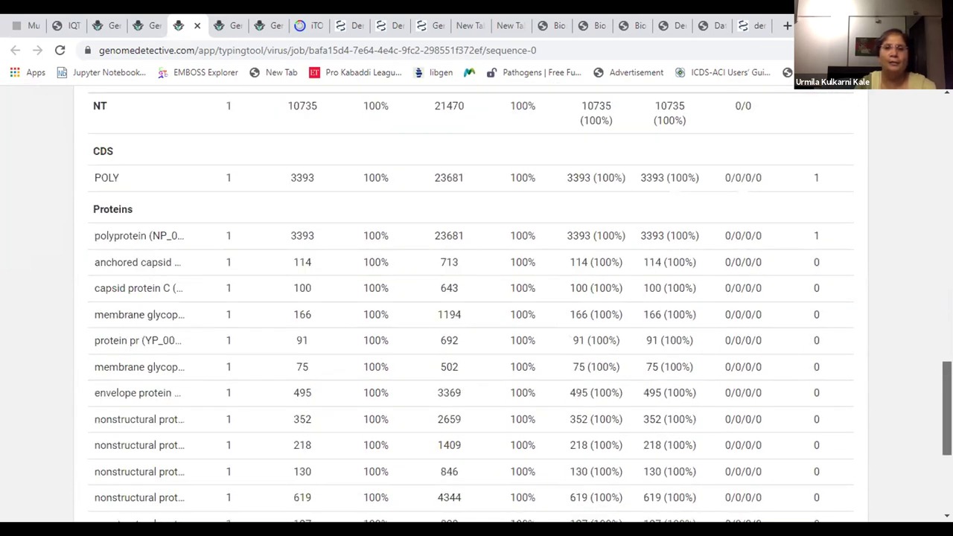
{"action": "scroll", "coordinate": [476, 304], "scroll_direction": "down", "scroll_amount": 4}
{"action": "scroll", "coordinate": [477, 304], "scroll_direction": "up", "scroll_amount": 1}
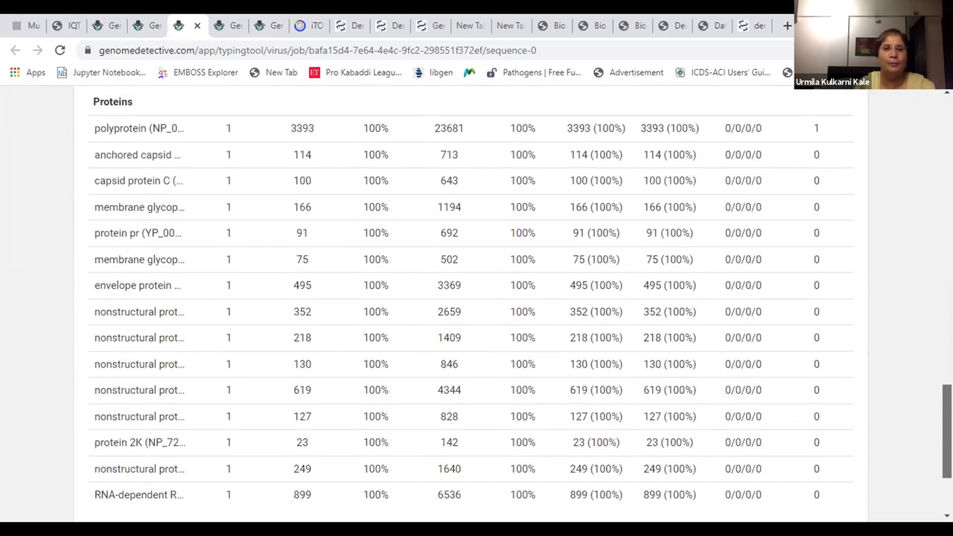
{"action": "double_click", "coordinate": [145, 259]}
{"action": "double_click", "coordinate": [146, 286]}
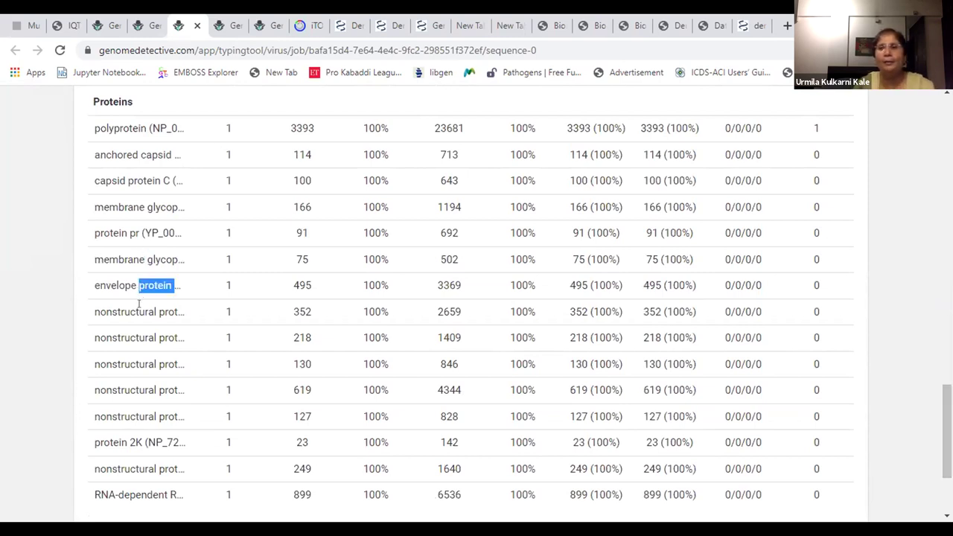
{"action": "double_click", "coordinate": [139, 311]}
{"action": "double_click", "coordinate": [139, 337]}
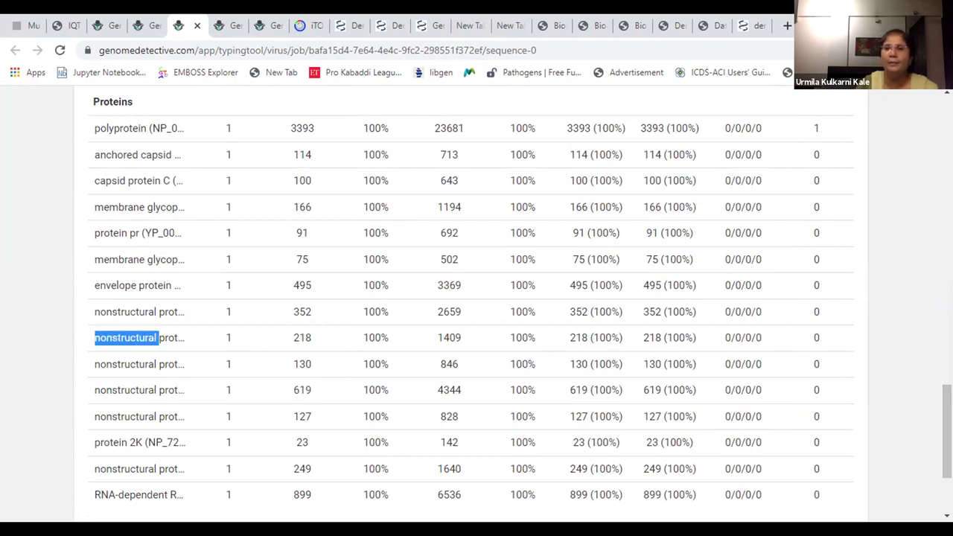
{"action": "scroll", "coordinate": [476, 298], "scroll_direction": "down", "scroll_amount": 1}
{"action": "scroll", "coordinate": [476, 298], "scroll_direction": "up", "scroll_amount": 15}
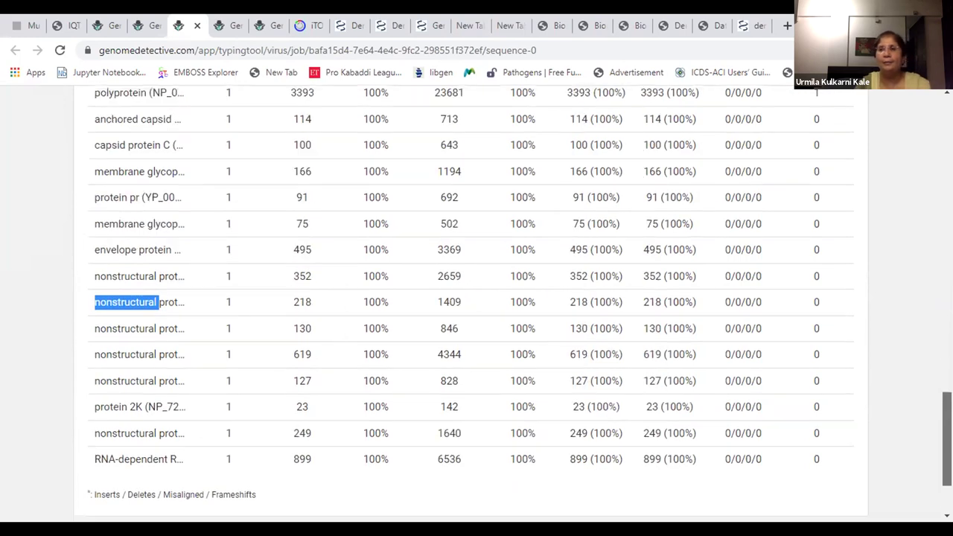
{"action": "scroll", "coordinate": [476, 298], "scroll_direction": "down", "scroll_amount": 1}
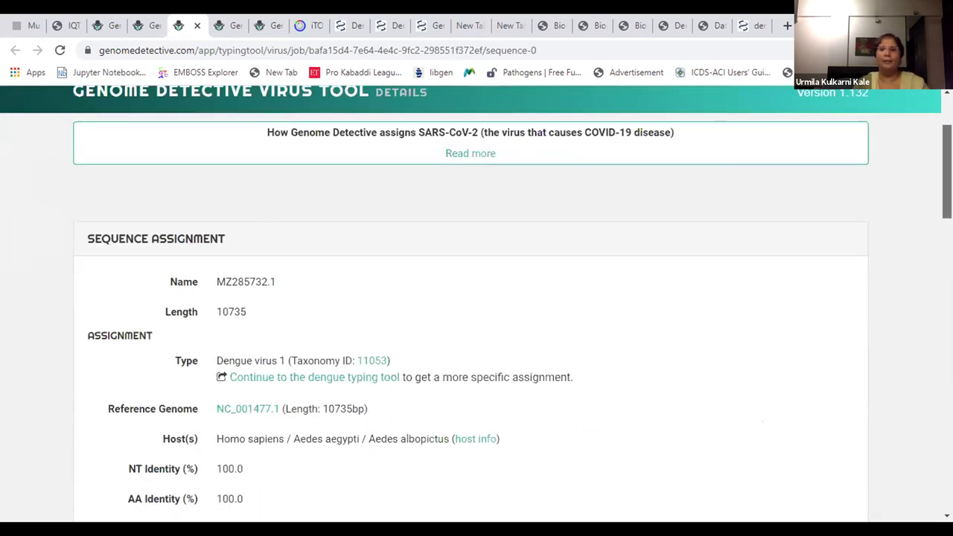
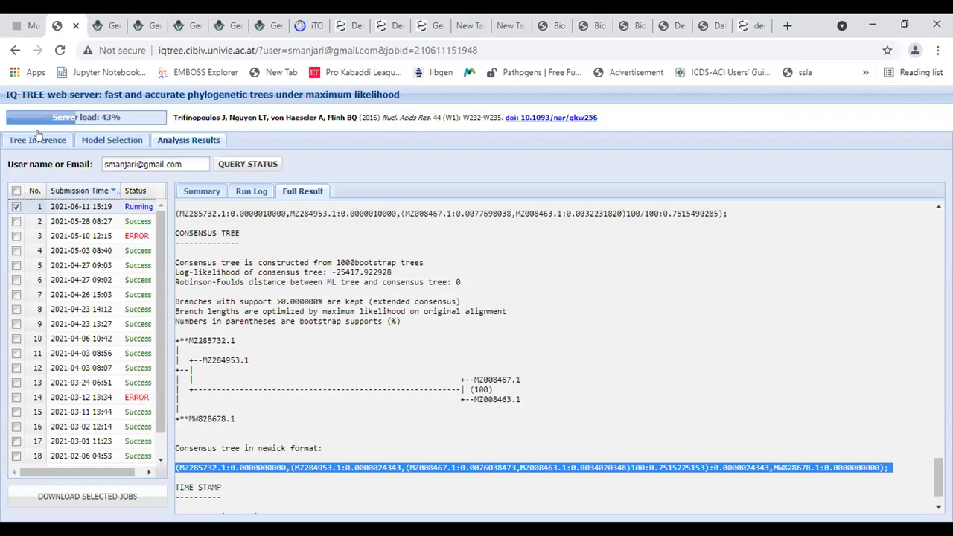
In the IQ-TREE web server, open the tree inference form and display the example partition file formats
{"action": "left_click", "coordinate": [37, 139]}
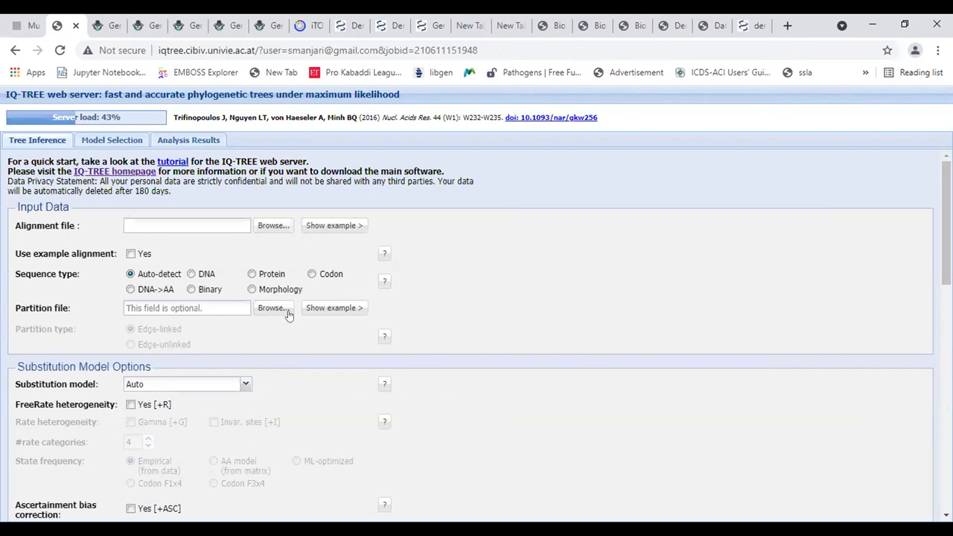
{"action": "left_click", "coordinate": [320, 311]}
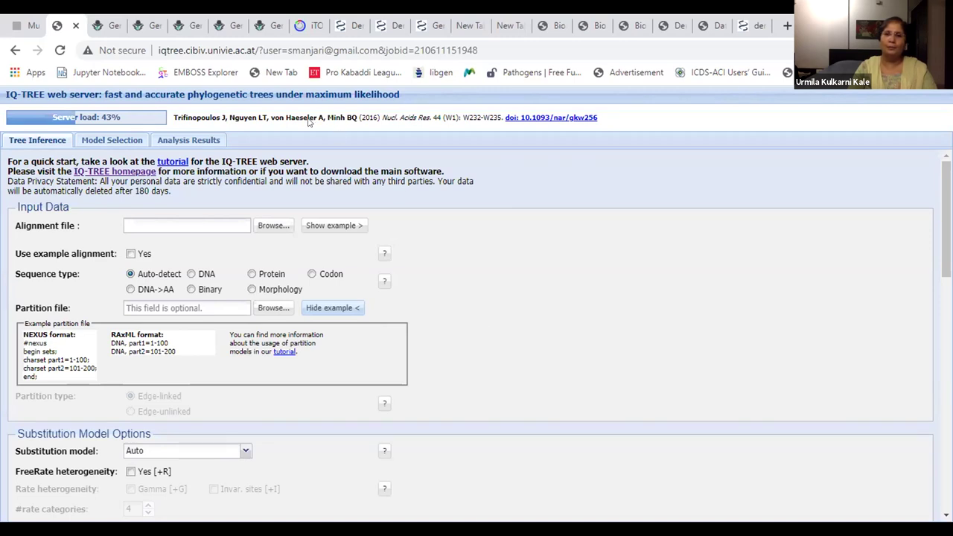
{"action": "right_click", "coordinate": [177, 161]}
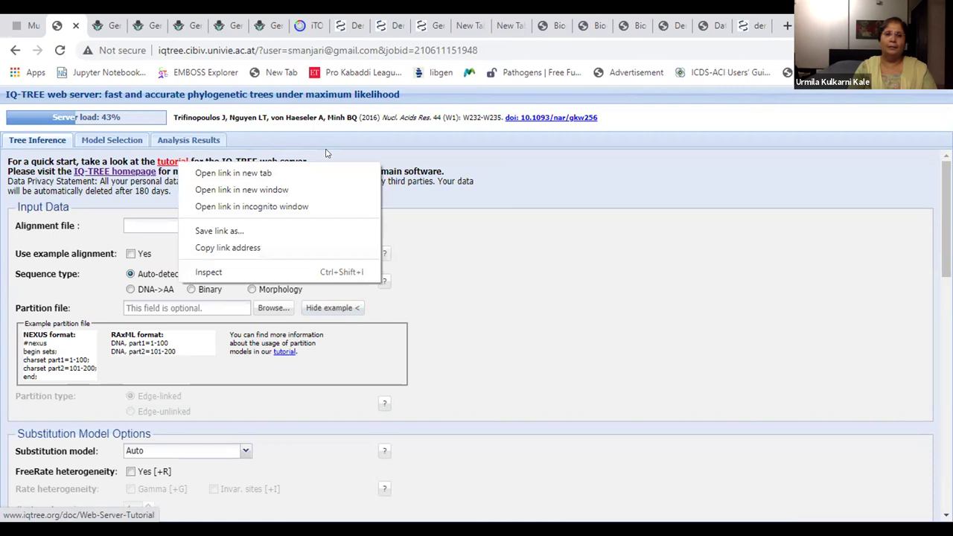
{"action": "left_click", "coordinate": [326, 153]}
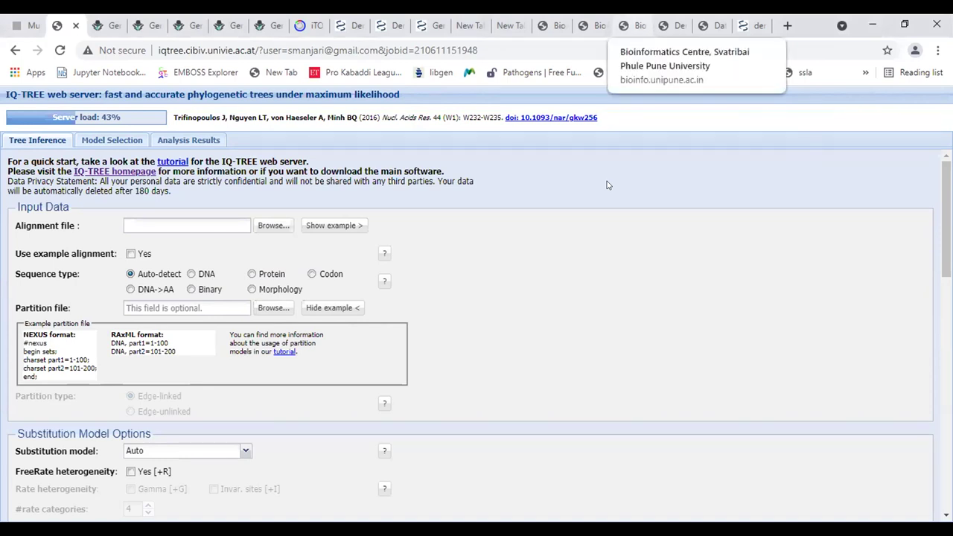
Switch to the Bioinformatics Centre resources page, find "muv", and open the MuV Genotyping Server's combined analysis by BLAST, Phylogeny and RTD
{"action": "left_click", "coordinate": [633, 26]}
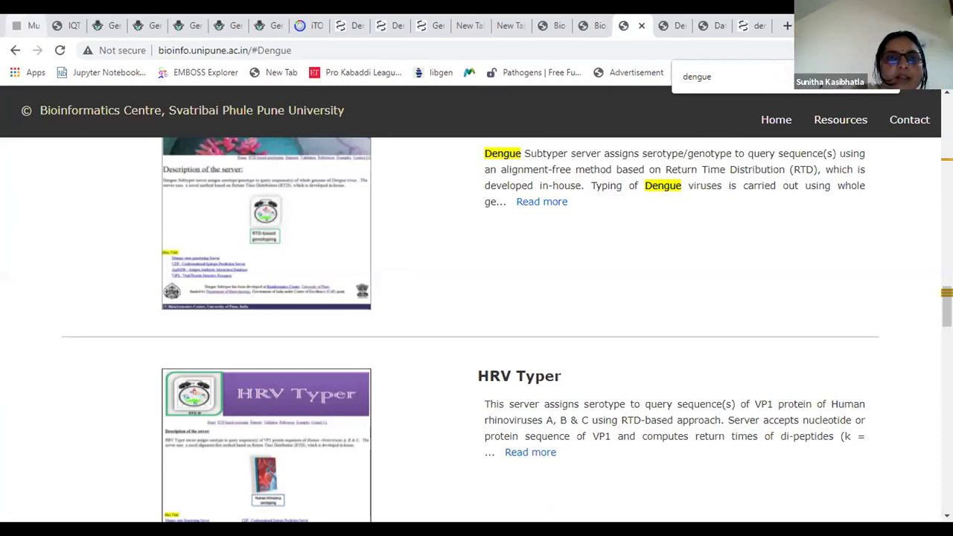
{"action": "key", "text": "ctrl+1"}
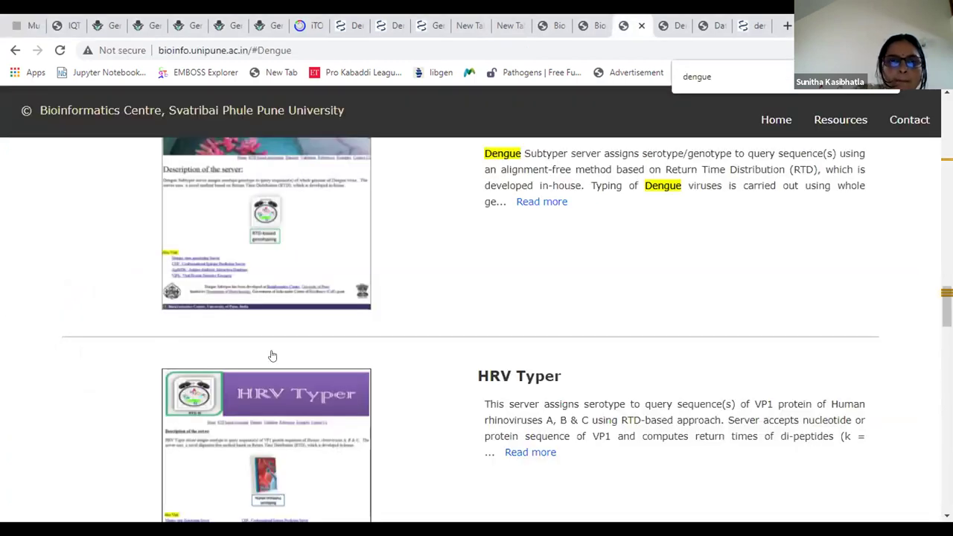
{"action": "type", "text": "muv"}
{"action": "left_click", "coordinate": [271, 355]}
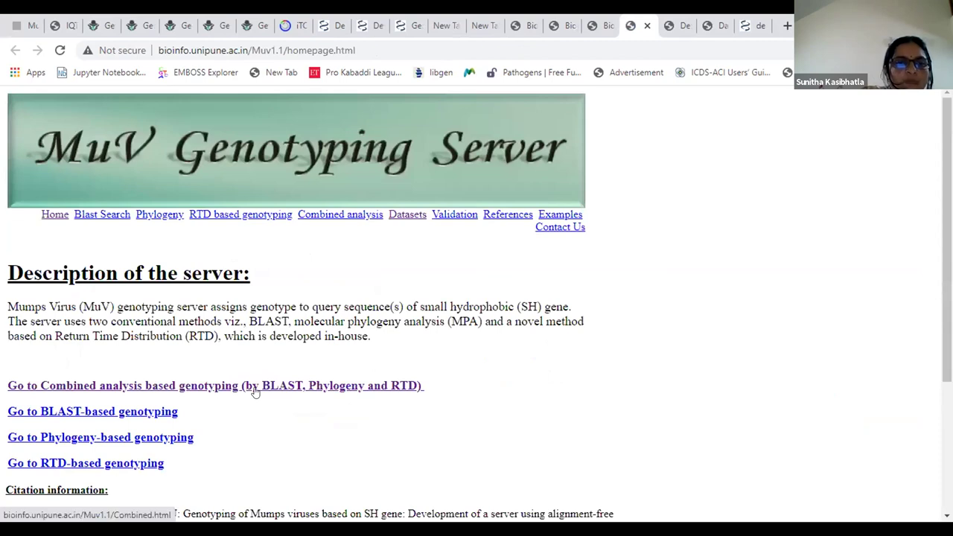
{"action": "left_click", "coordinate": [116, 384]}
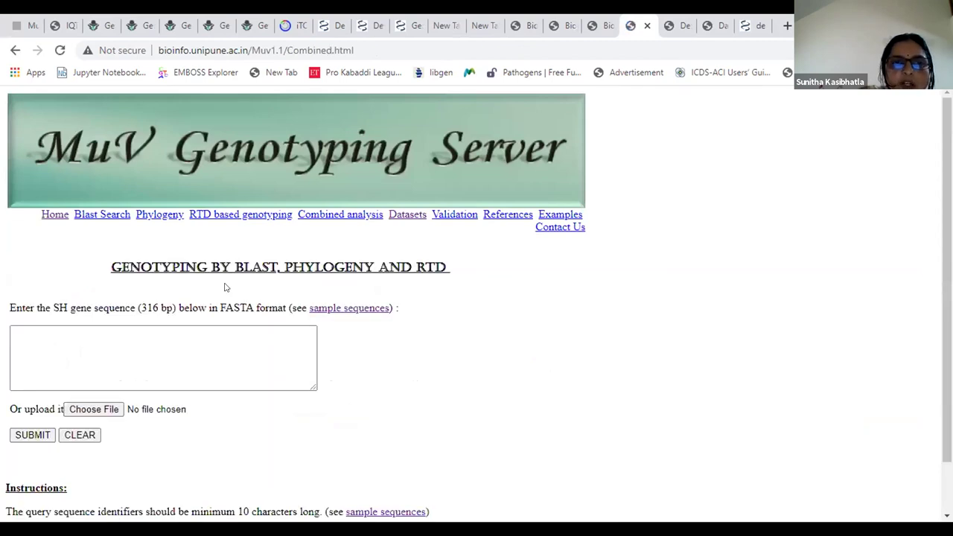
Start choosing a sequence file to upload and look through Downloads by modification date for the SH gene FASTA file
{"action": "left_click", "coordinate": [63, 371]}
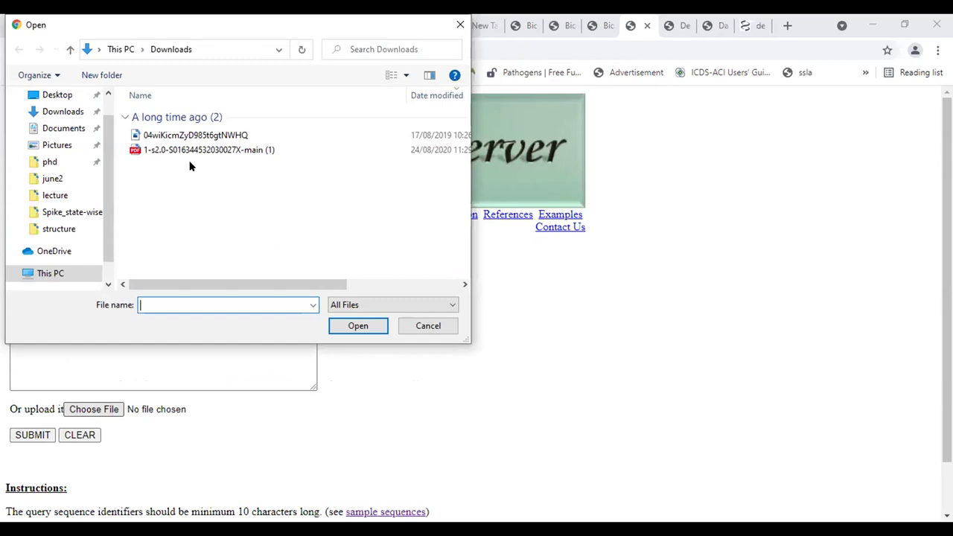
{"action": "left_click", "coordinate": [187, 165]}
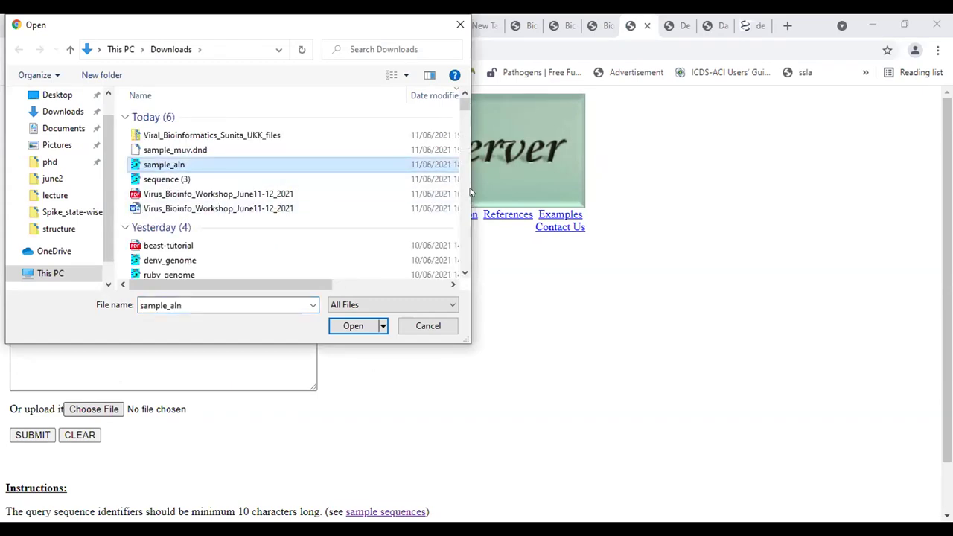
{"action": "left_click", "coordinate": [465, 272]}
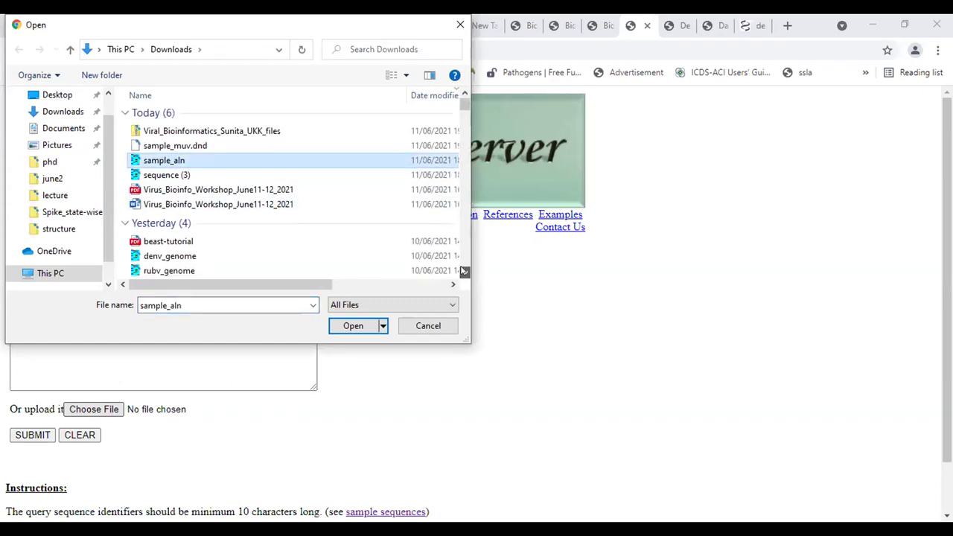
{"action": "left_click", "coordinate": [418, 91]}
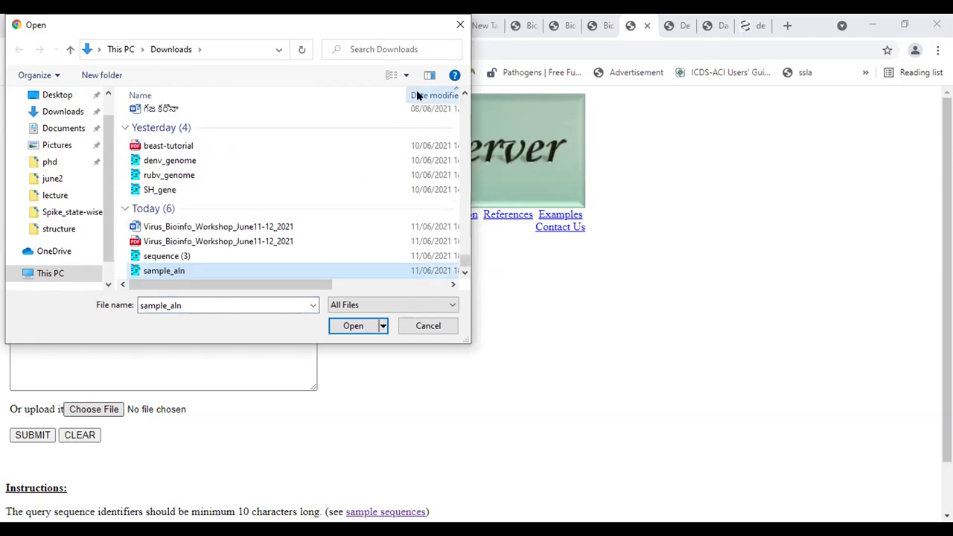
{"action": "left_click", "coordinate": [421, 95]}
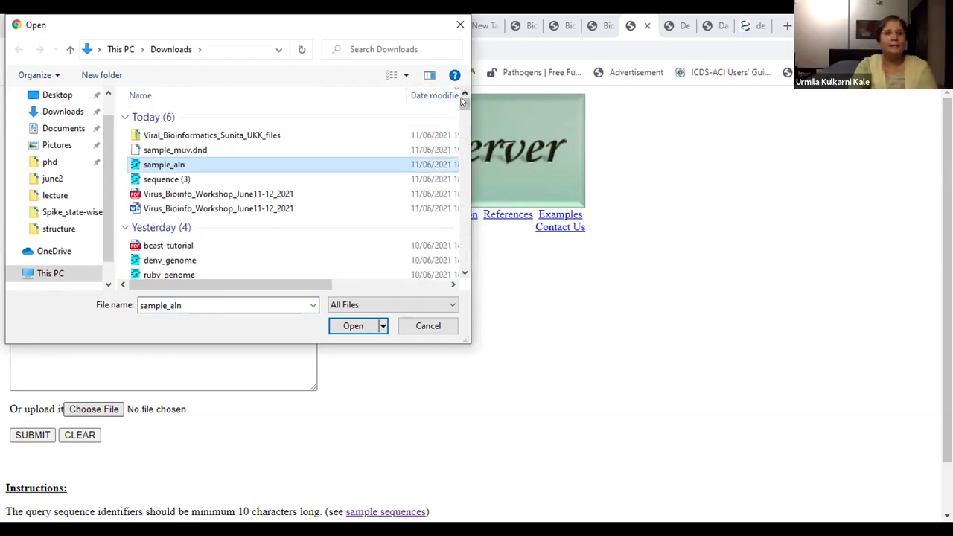
{"action": "scroll", "coordinate": [461, 186], "scroll_direction": "down", "scroll_amount": 10}
{"action": "scroll", "coordinate": [447, 223], "scroll_direction": "down", "scroll_amount": 10}
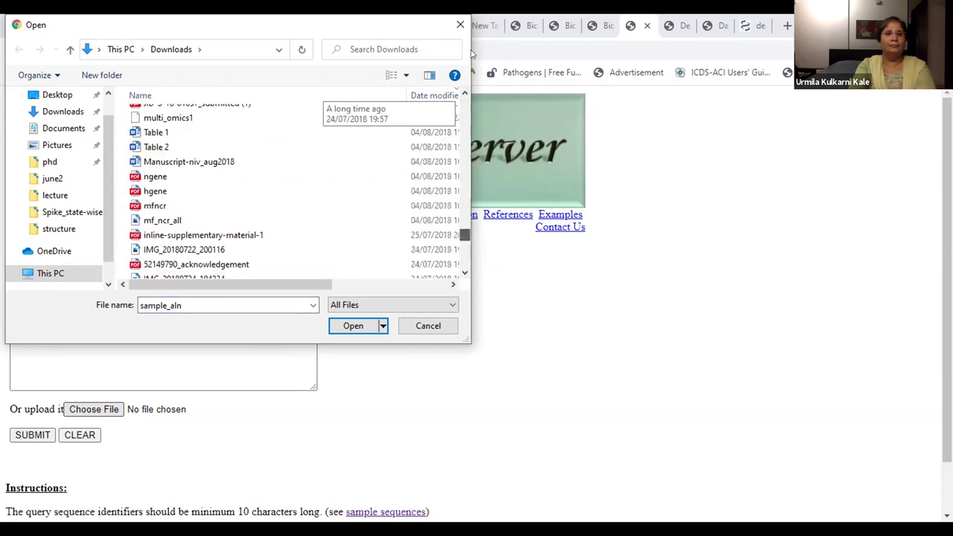
{"action": "scroll", "coordinate": [289, 147], "scroll_direction": "up", "scroll_amount": 20}
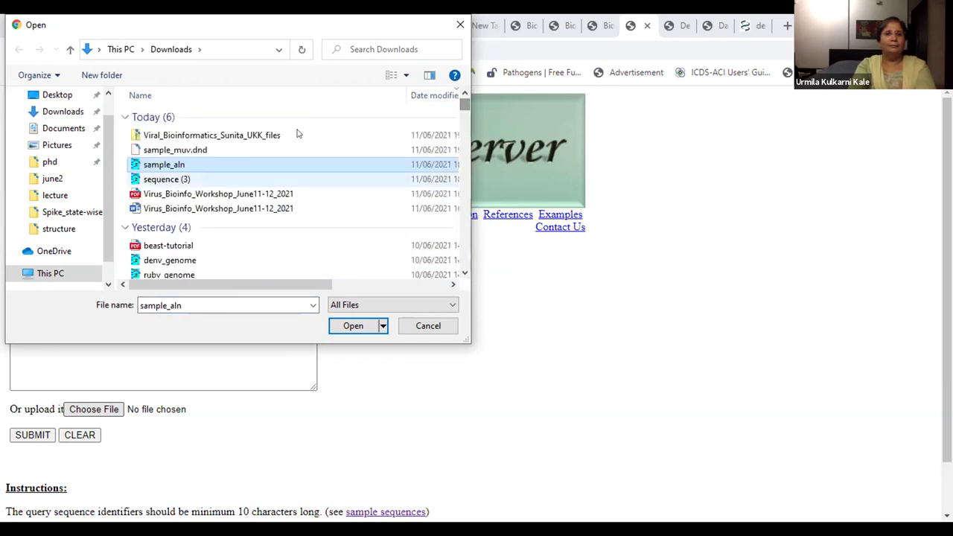
{"action": "left_click", "coordinate": [437, 95]}
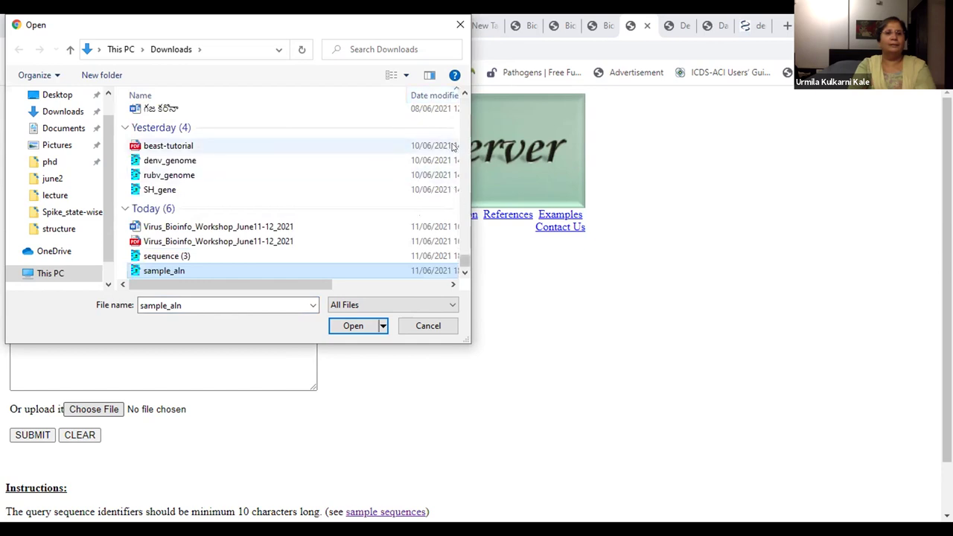
{"action": "scroll", "coordinate": [463, 265], "scroll_direction": "up", "scroll_amount": 4}
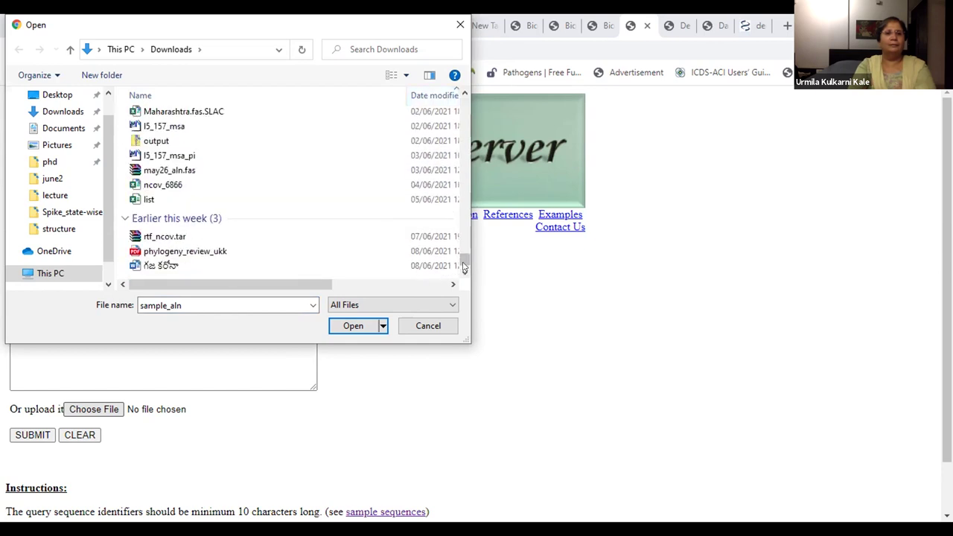
Choose SH_gene.fasta as the upload file and submit it for combined genotyping
{"action": "double_click", "coordinate": [208, 305]}
{"action": "type", "text": "sh"}
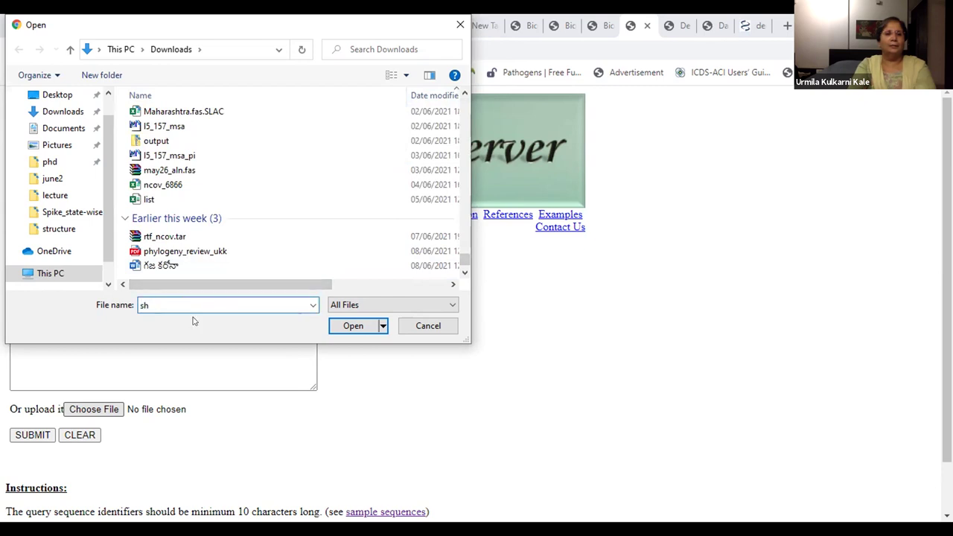
{"action": "left_click", "coordinate": [349, 326]}
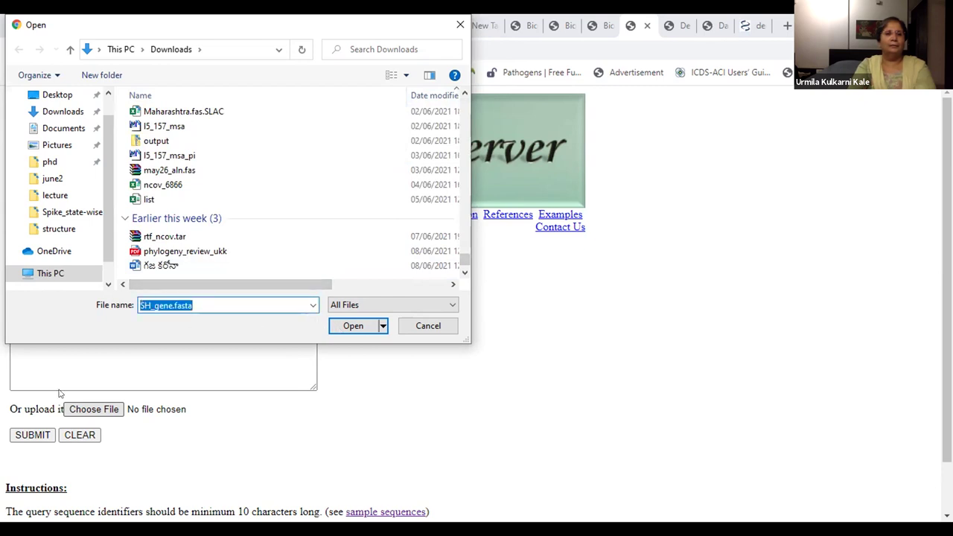
{"action": "key", "text": "Return"}
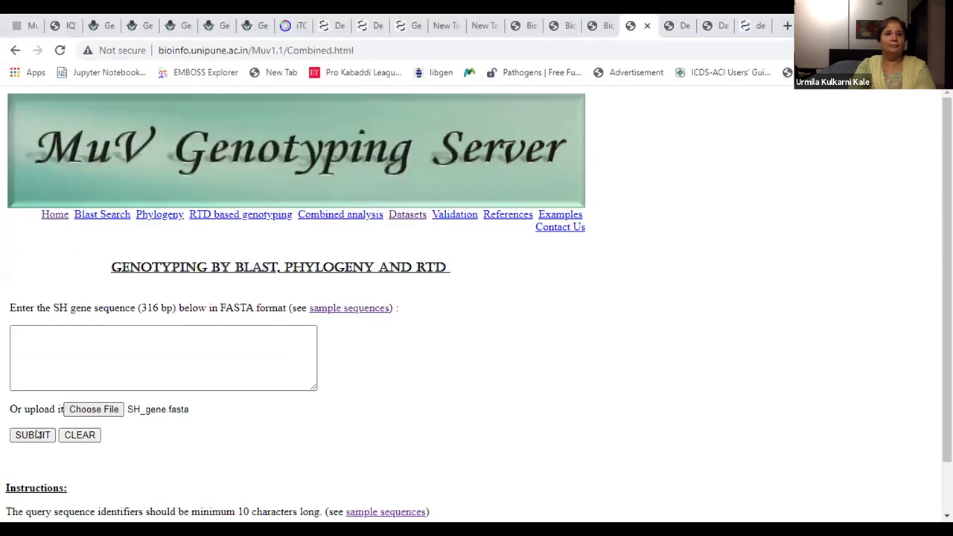
{"action": "left_click", "coordinate": [33, 435]}
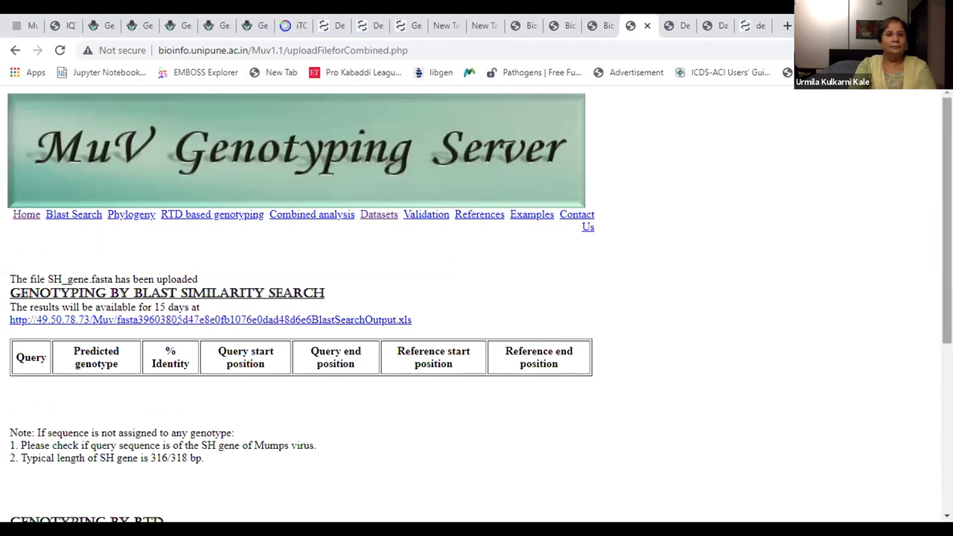
Review the BLAST and RTD genotyping results, rerun the analysis by reloading with the form resubmitted, and check the new output
{"action": "scroll", "coordinate": [477, 298], "scroll_direction": "down", "scroll_amount": 2}
{"action": "scroll", "coordinate": [477, 298], "scroll_direction": "down", "scroll_amount": 2}
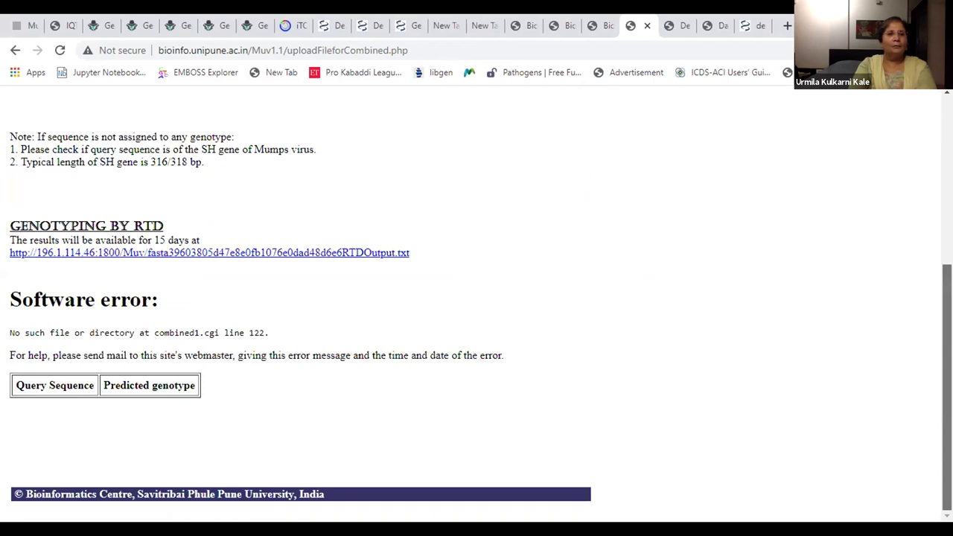
{"action": "scroll", "coordinate": [477, 298], "scroll_direction": "up", "scroll_amount": 2}
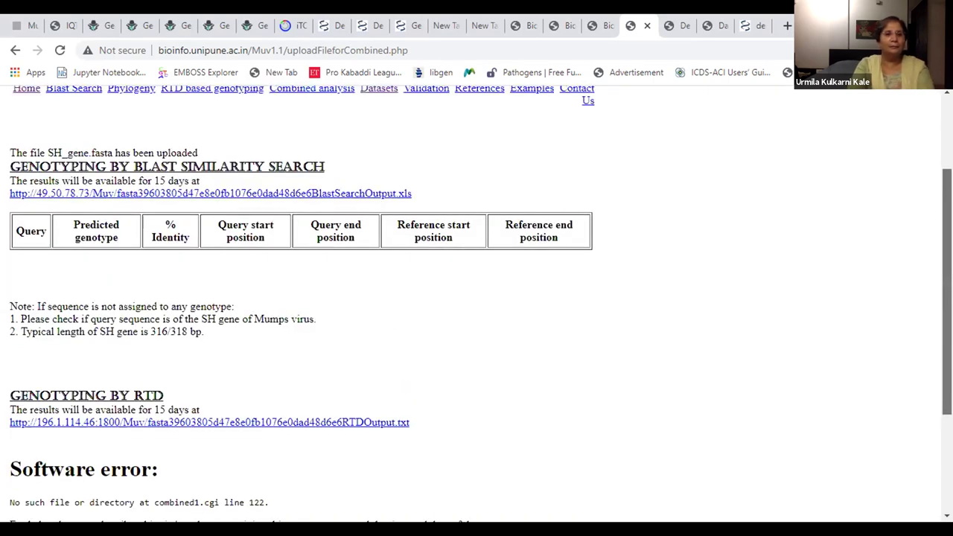
{"action": "left_click", "coordinate": [60, 50]}
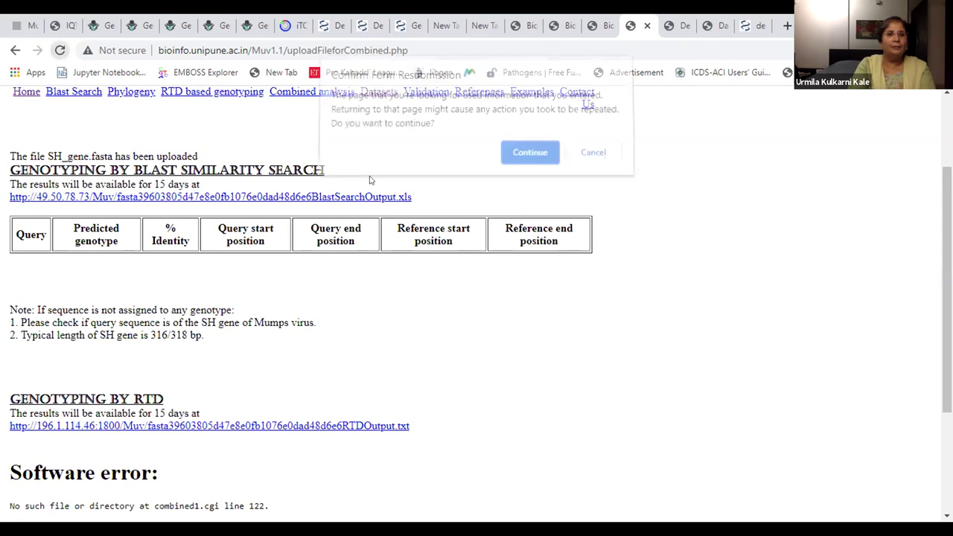
{"action": "left_click", "coordinate": [521, 163]}
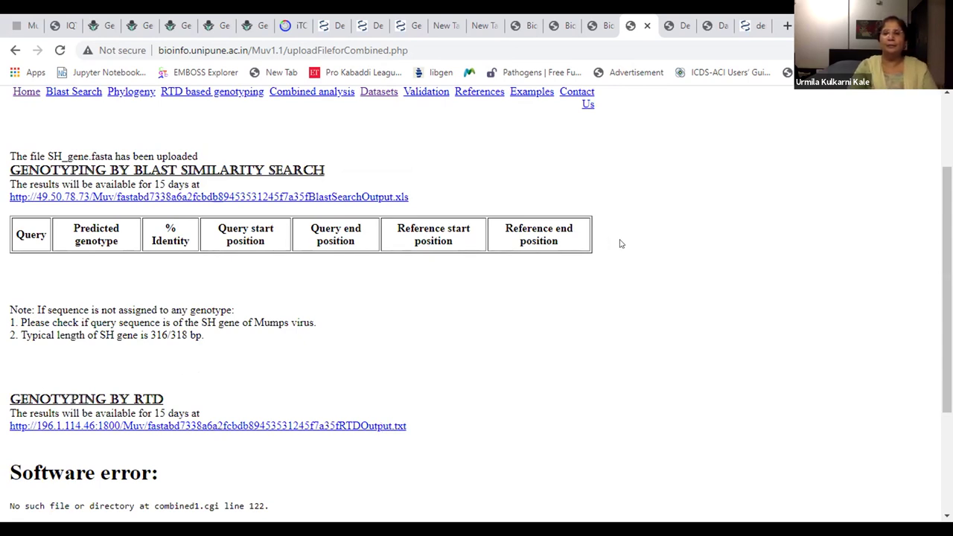
{"action": "scroll", "coordinate": [477, 298], "scroll_direction": "down", "scroll_amount": 3}
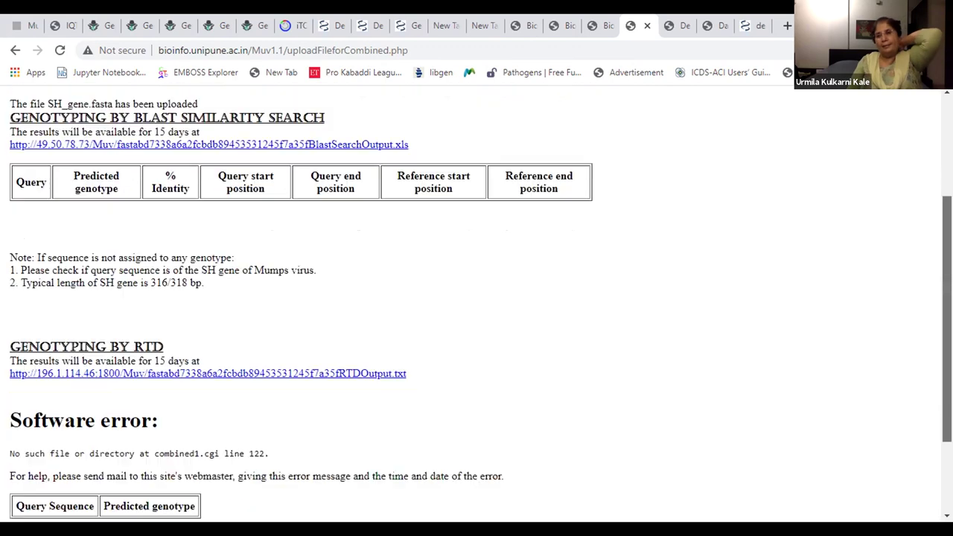
{"action": "scroll", "coordinate": [477, 298], "scroll_direction": "down", "scroll_amount": 1}
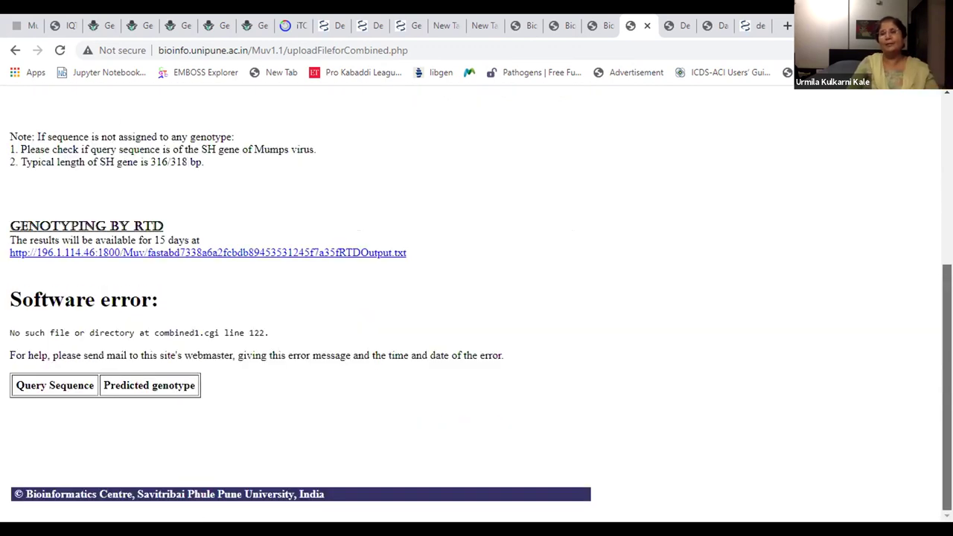
Switch to the Dengue Subtyper, upload denv_genome.fasta and submit it for subtyping by RTD
{"action": "scroll", "coordinate": [477, 298], "scroll_direction": "up", "scroll_amount": 3}
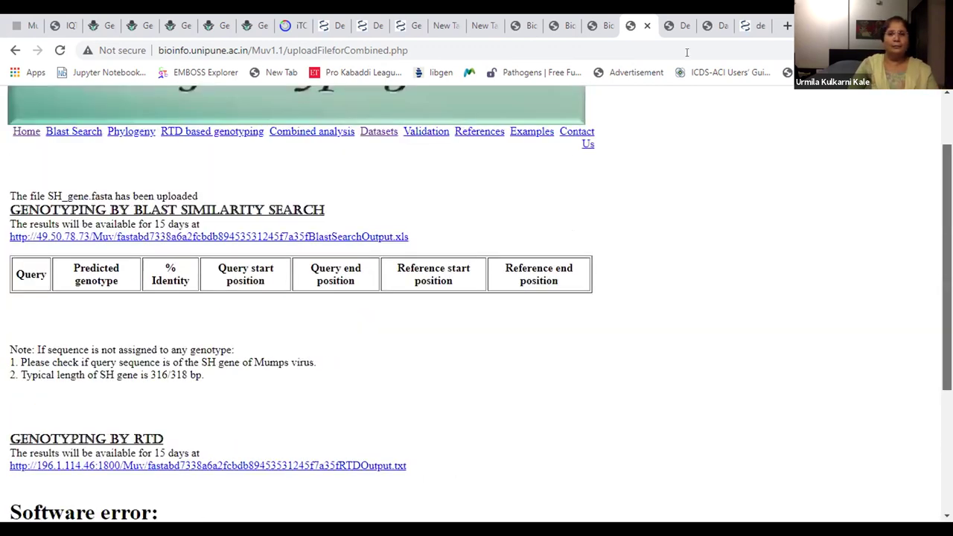
{"action": "key", "text": "ctrl+Tab"}
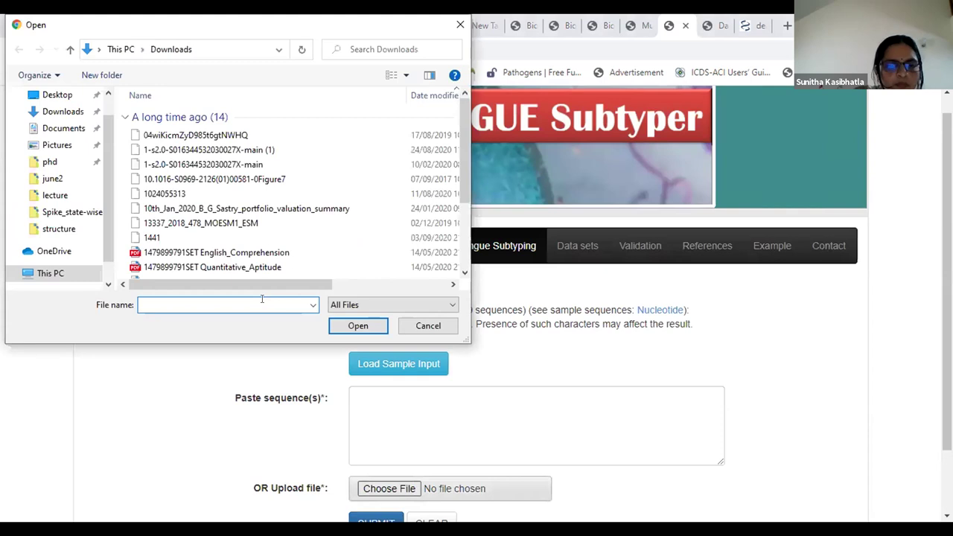
{"action": "type", "text": "den"}
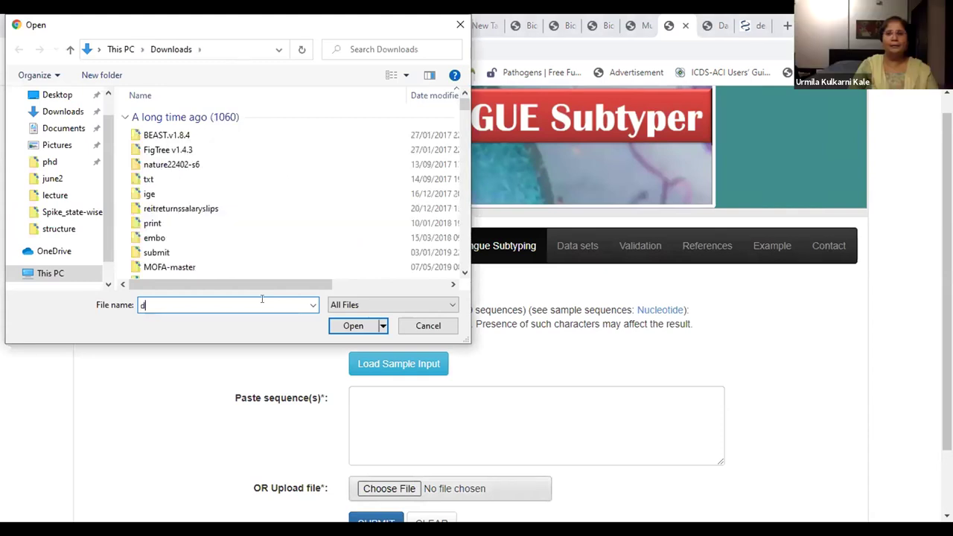
{"action": "left_click", "coordinate": [353, 326]}
{"action": "left_click", "coordinate": [353, 326]}
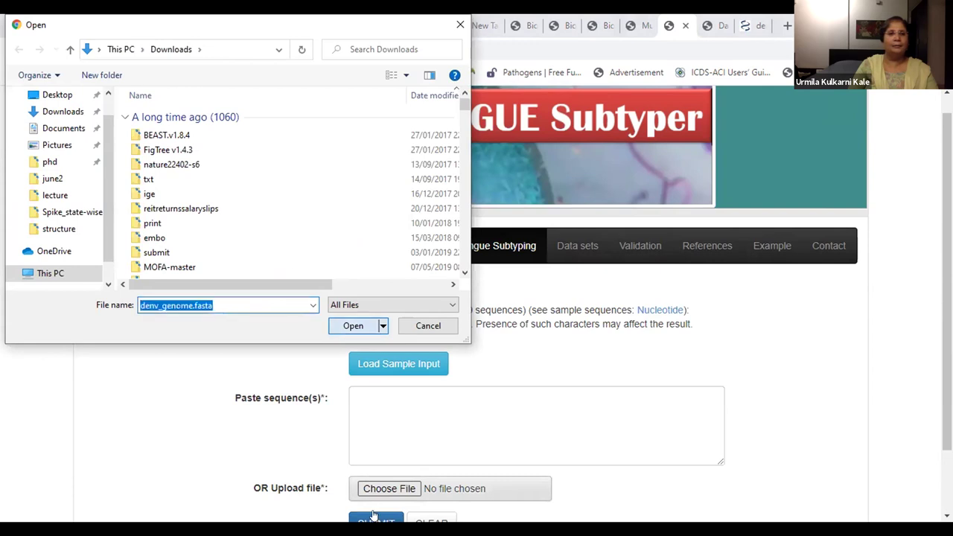
{"action": "left_click", "coordinate": [374, 515]}
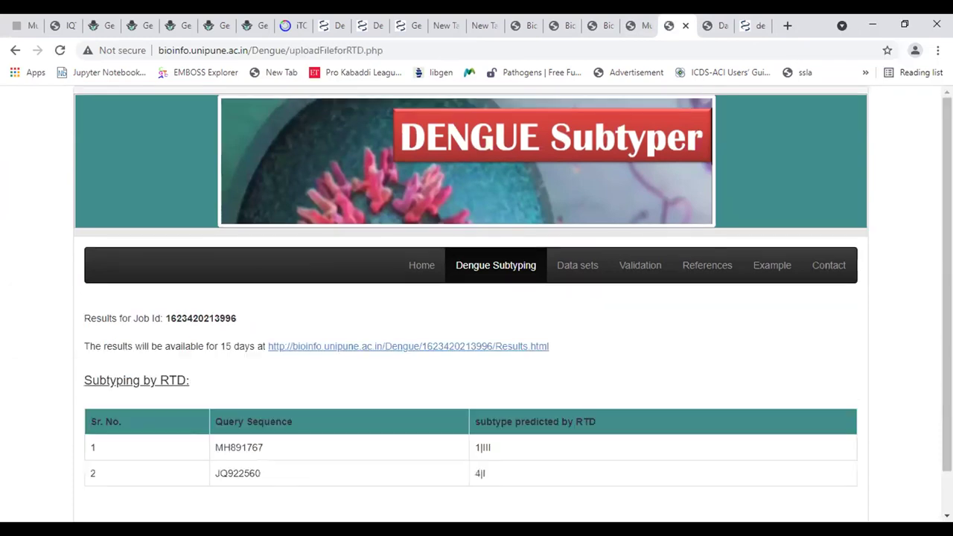
{"action": "scroll", "coordinate": [476, 298], "scroll_direction": "down", "scroll_amount": 2}
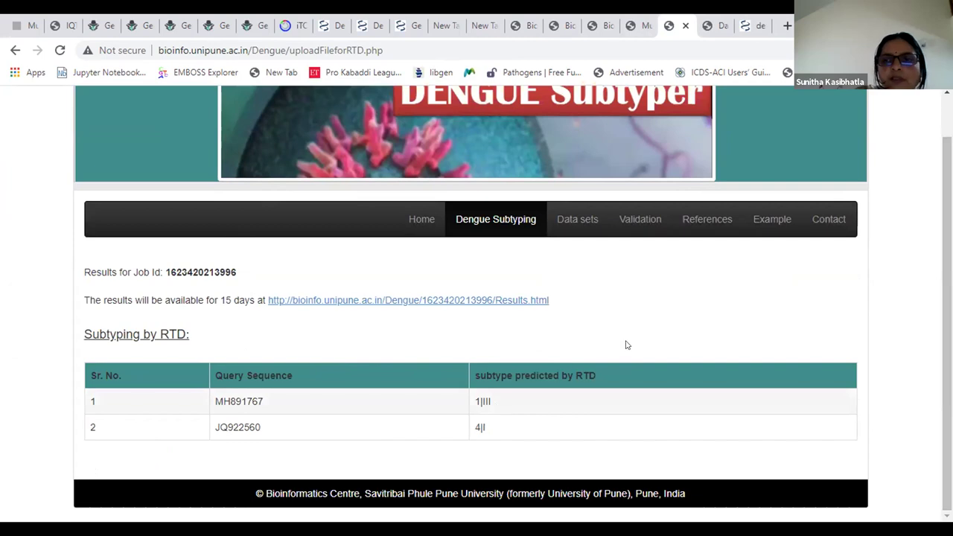
Return to the MuV Genotyping Server, open RTD based genotyping, and try to genotype the uploaded file SH_gene.fasta
{"action": "left_click", "coordinate": [640, 42]}
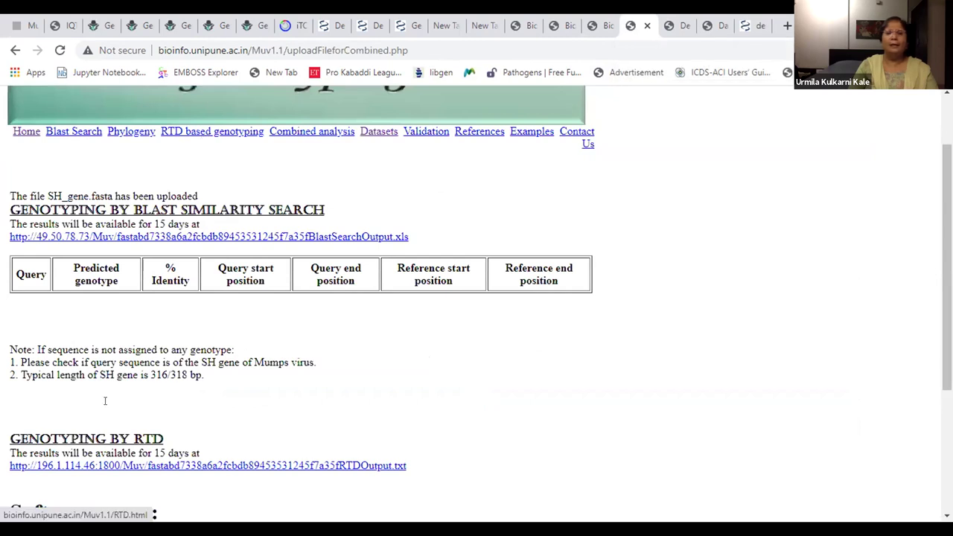
{"action": "left_click", "coordinate": [95, 435]}
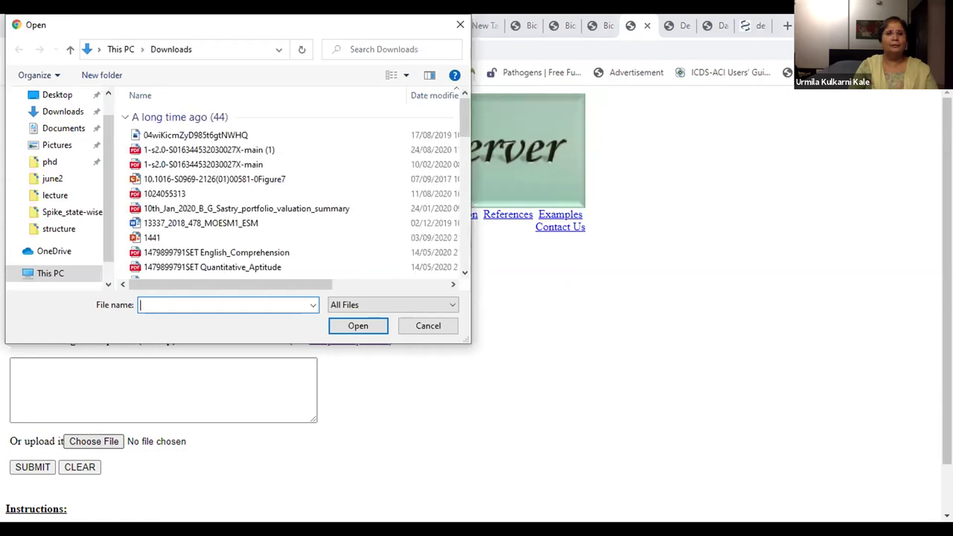
{"action": "type", "text": "sh"}
{"action": "left_click", "coordinate": [360, 329]}
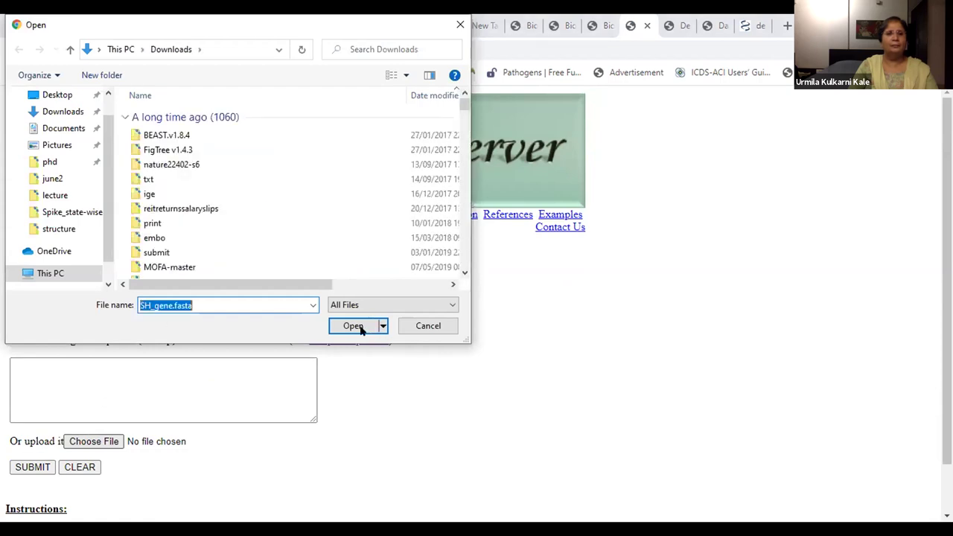
{"action": "left_click", "coordinate": [360, 329]}
{"action": "key", "text": "Return"}
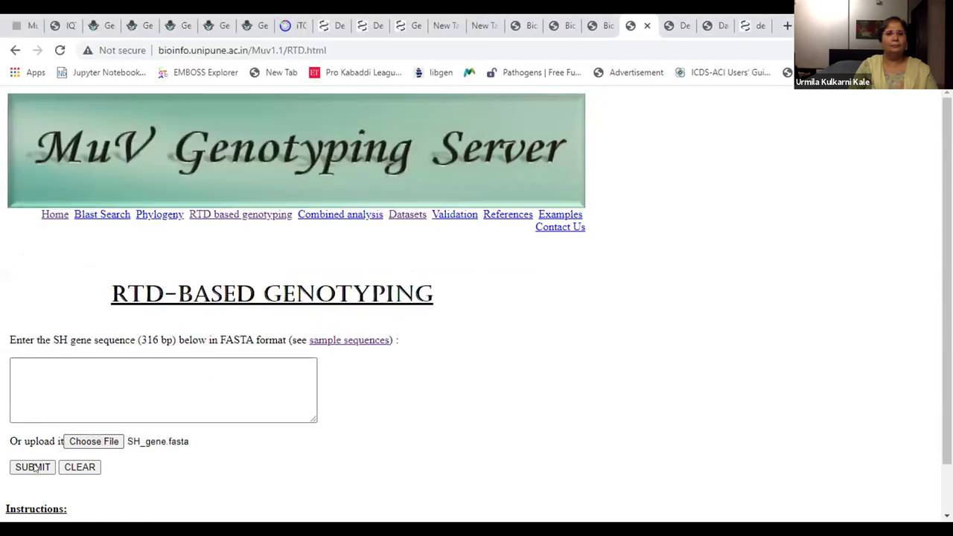
{"action": "left_click", "coordinate": [35, 468]}
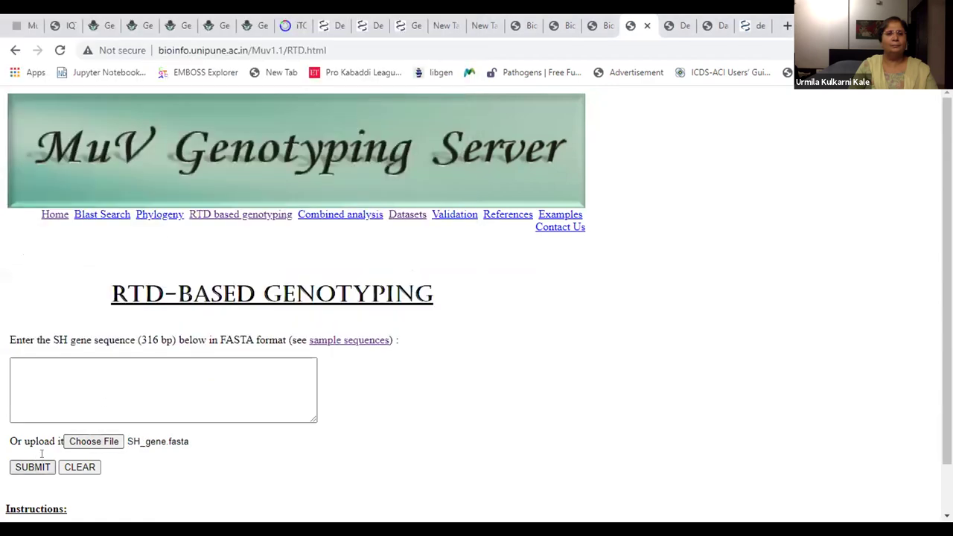
Rerun the RTD genotyping of SH_gene.fasta by reloading with the form resubmitted, and return to the Dengue Subtyper results
{"action": "double_click", "coordinate": [159, 408]}
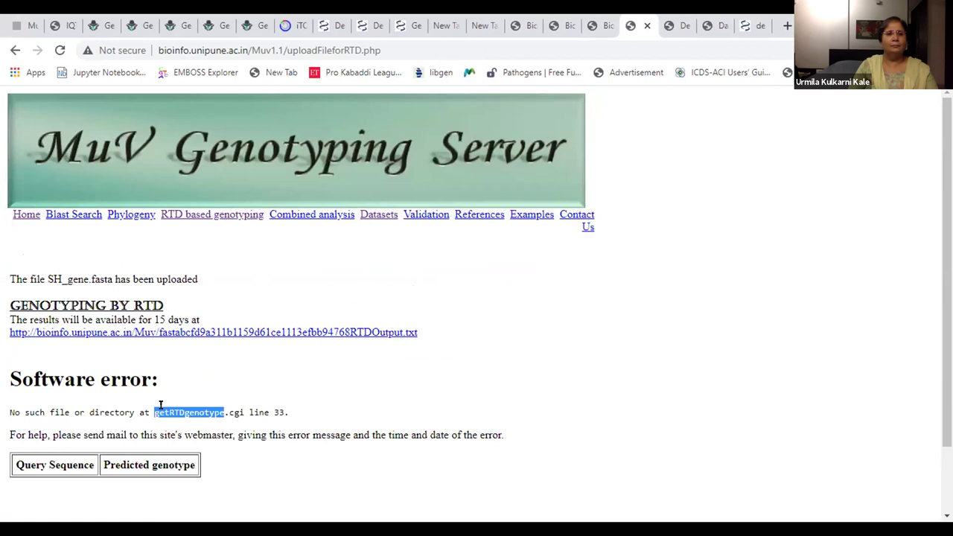
{"action": "left_click", "coordinate": [127, 246]}
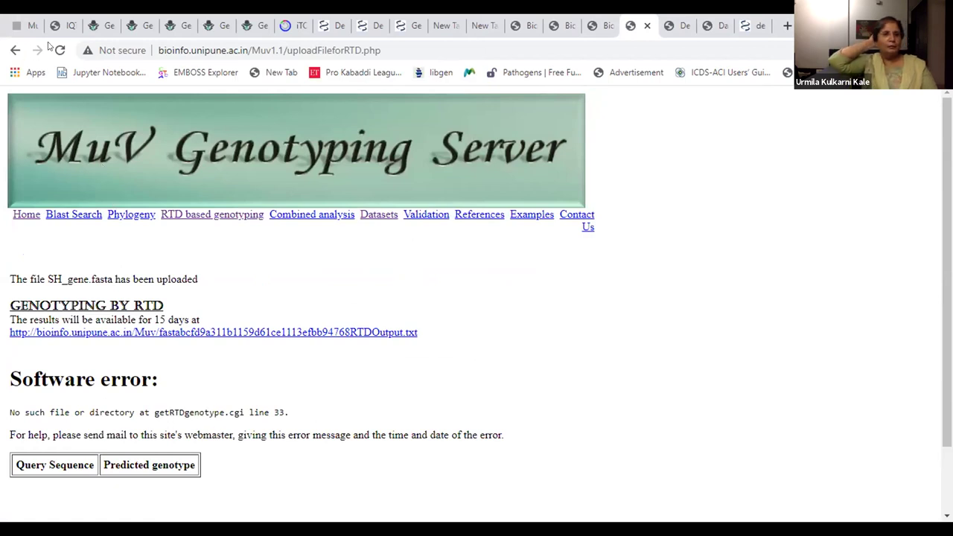
{"action": "left_click", "coordinate": [59, 50]}
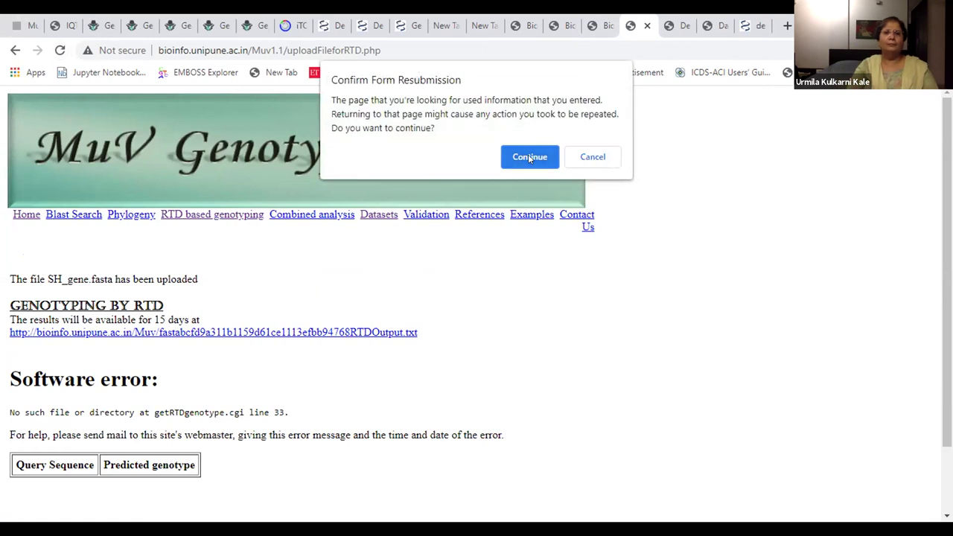
{"action": "left_click", "coordinate": [529, 155]}
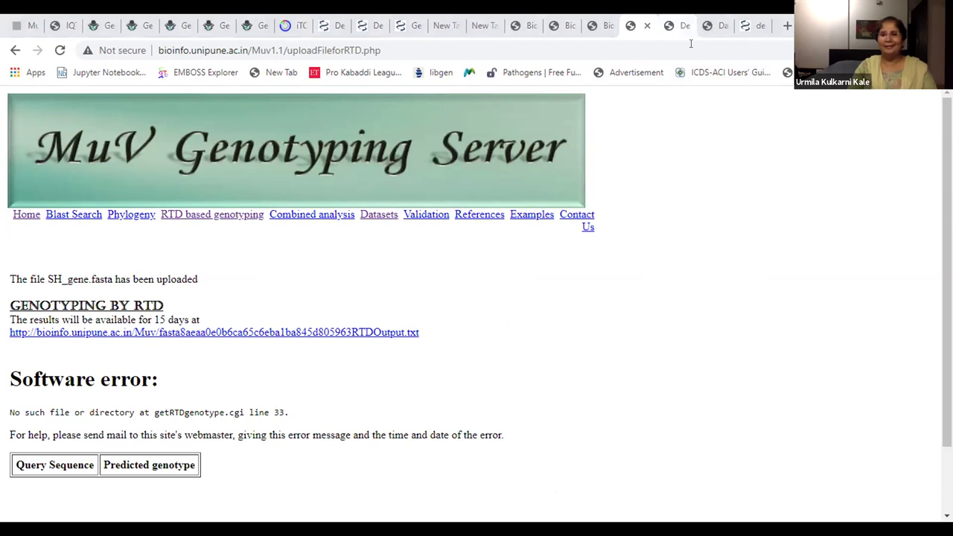
{"action": "key", "text": "ctrl+Tab"}
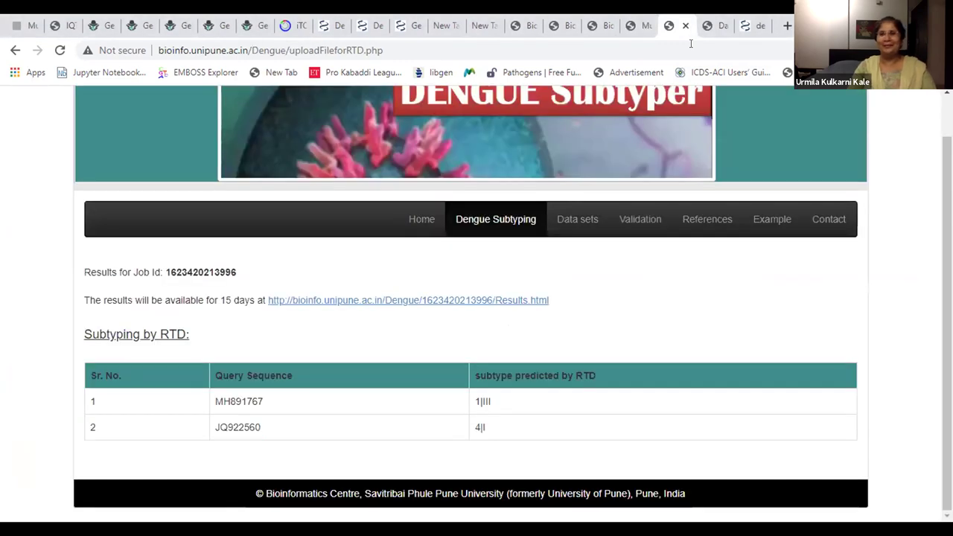
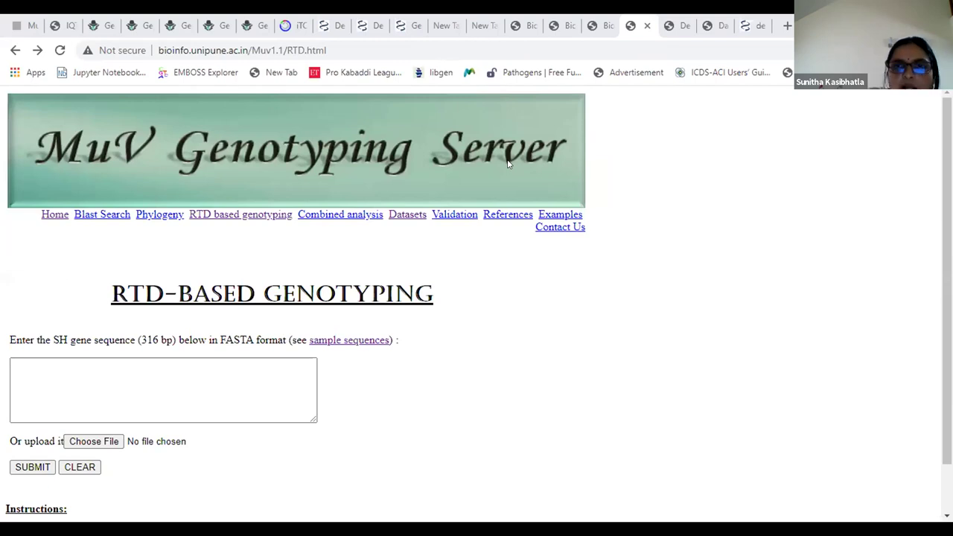
Paste the SH gene sequences into the MuV RTD-based genotyping form, submit them, and review the predicted genotypes
{"action": "left_click", "coordinate": [113, 362]}
{"action": "key", "text": "ctrl+v"}
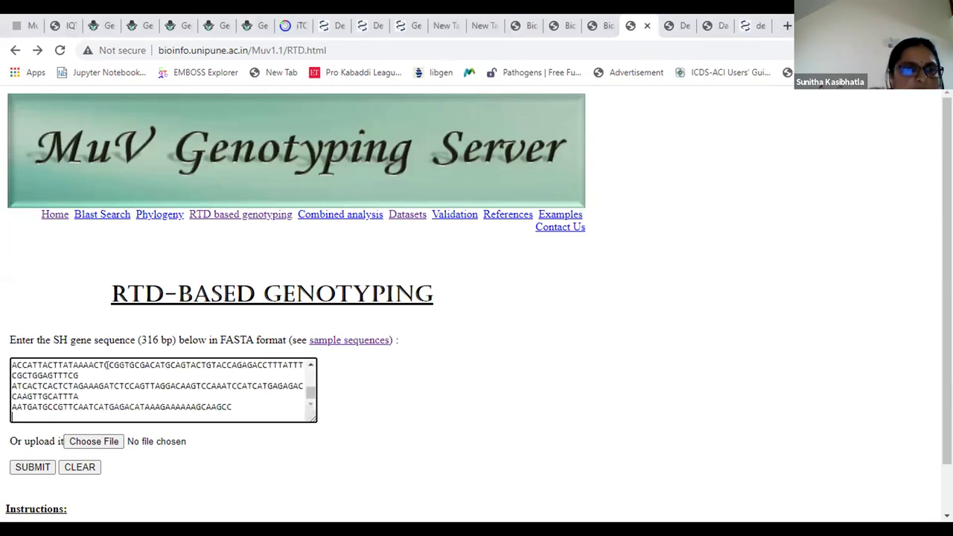
{"action": "left_click", "coordinate": [28, 467]}
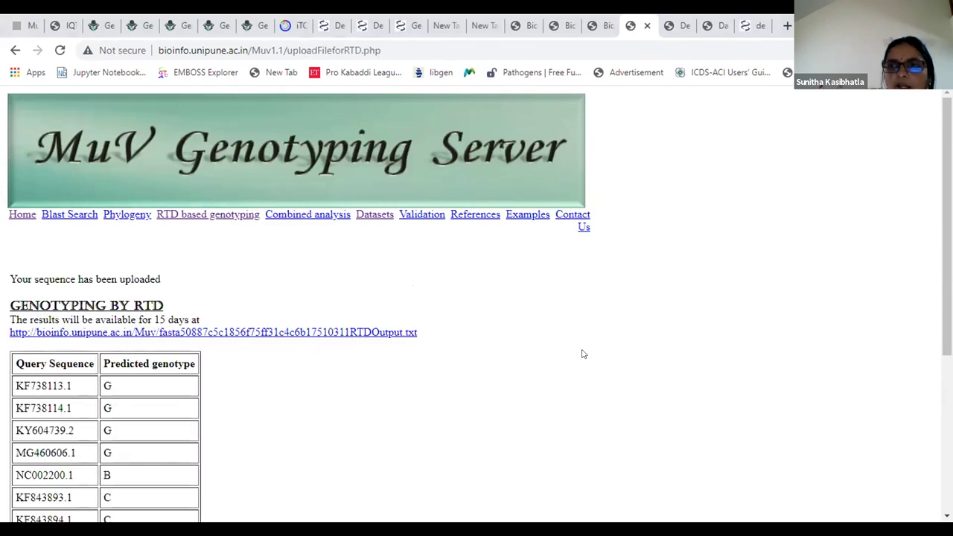
{"action": "scroll", "coordinate": [583, 354], "scroll_direction": "down", "scroll_amount": 3}
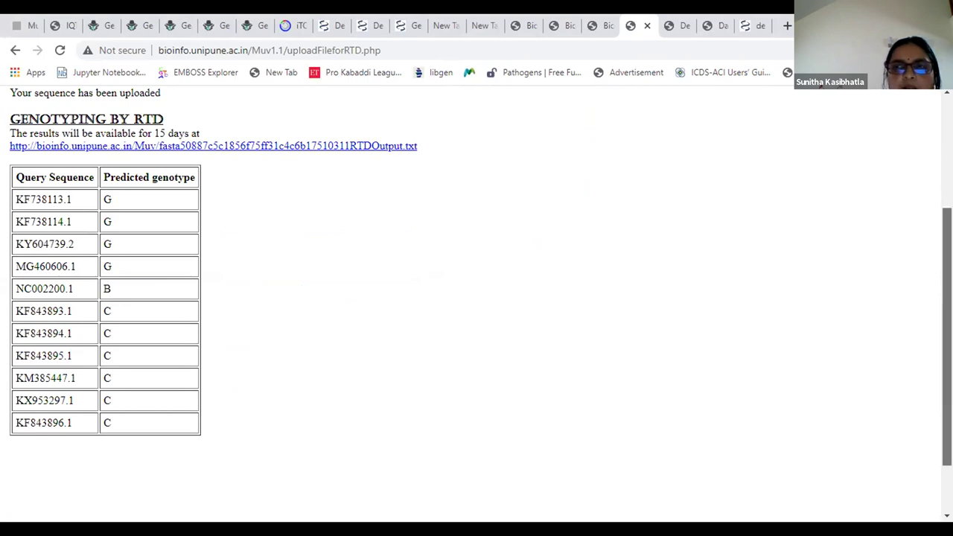
{"action": "left_click_drag", "start_coordinate": [948, 335], "coordinate": [948, 253]}
{"action": "scroll", "coordinate": [581, 119], "scroll_direction": "down", "scroll_amount": 2}
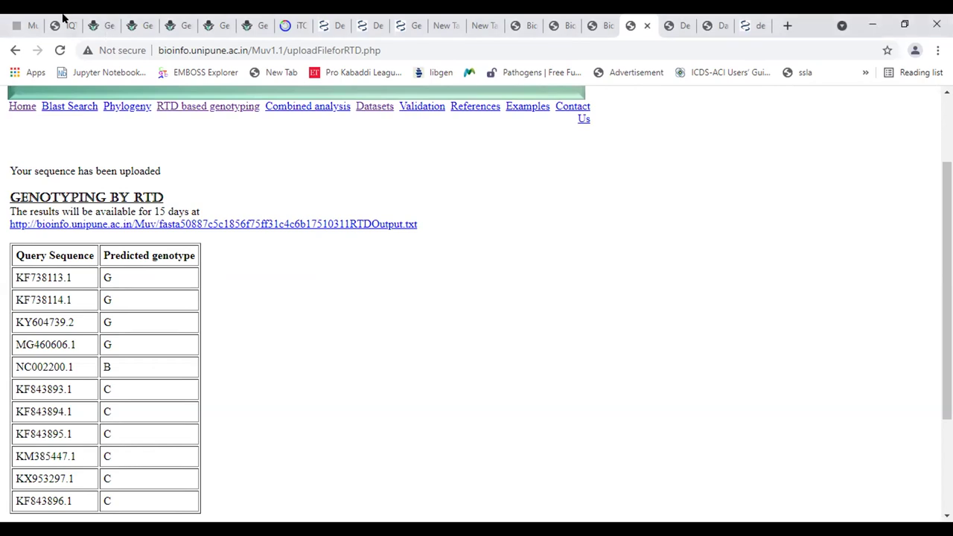
Switch to the MAFFT alignment result and examine the conservation symbols beneath the first Clustal-format alignment block
{"action": "left_click", "coordinate": [12, 21]}
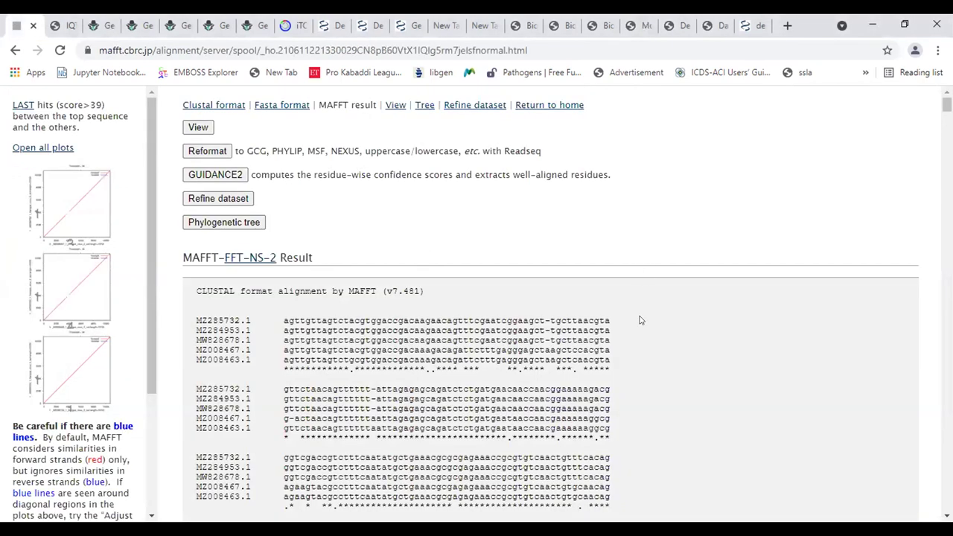
{"action": "right_click", "coordinate": [222, 109]}
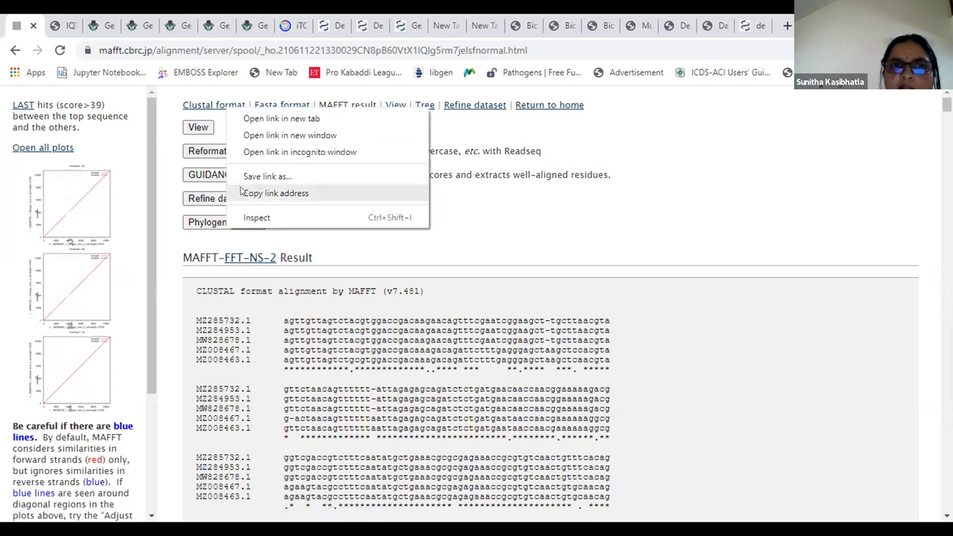
{"action": "left_click", "coordinate": [402, 191]}
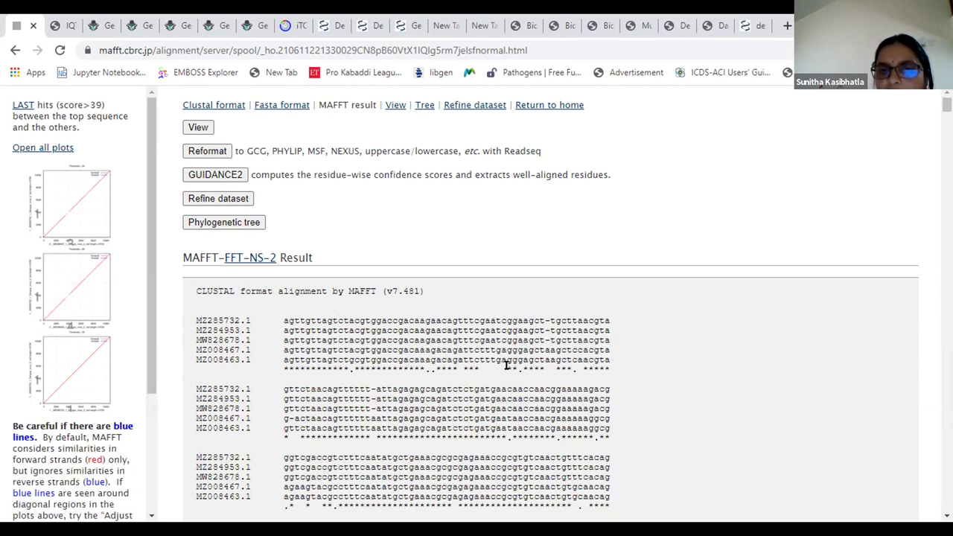
{"action": "left_click_drag", "start_coordinate": [507, 368], "coordinate": [512, 368]}
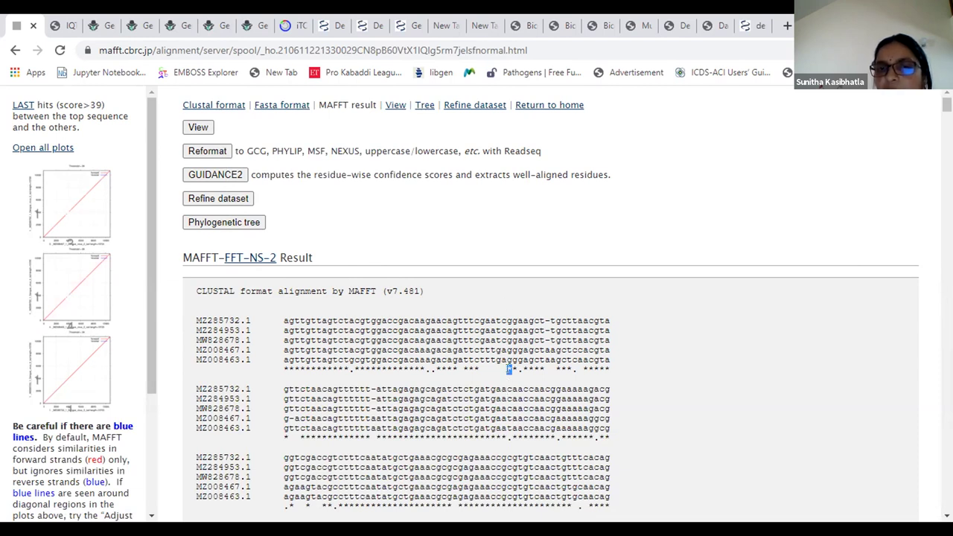
{"action": "left_click", "coordinate": [507, 367]}
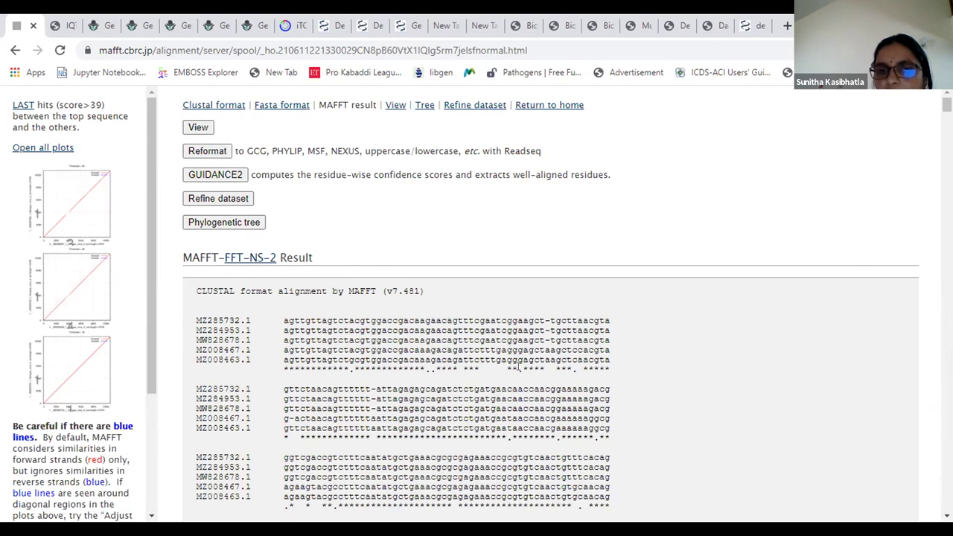
{"action": "left_click_drag", "start_coordinate": [512, 368], "coordinate": [507, 368]}
{"action": "left_click", "coordinate": [511, 368]}
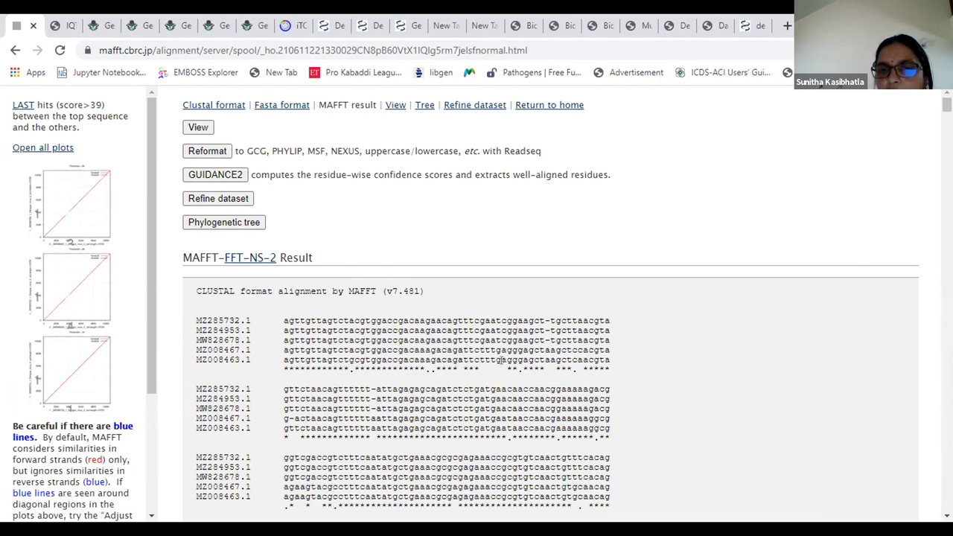
{"action": "left_click_drag", "start_coordinate": [580, 365], "coordinate": [610, 369]}
{"action": "left_click", "coordinate": [609, 369]}
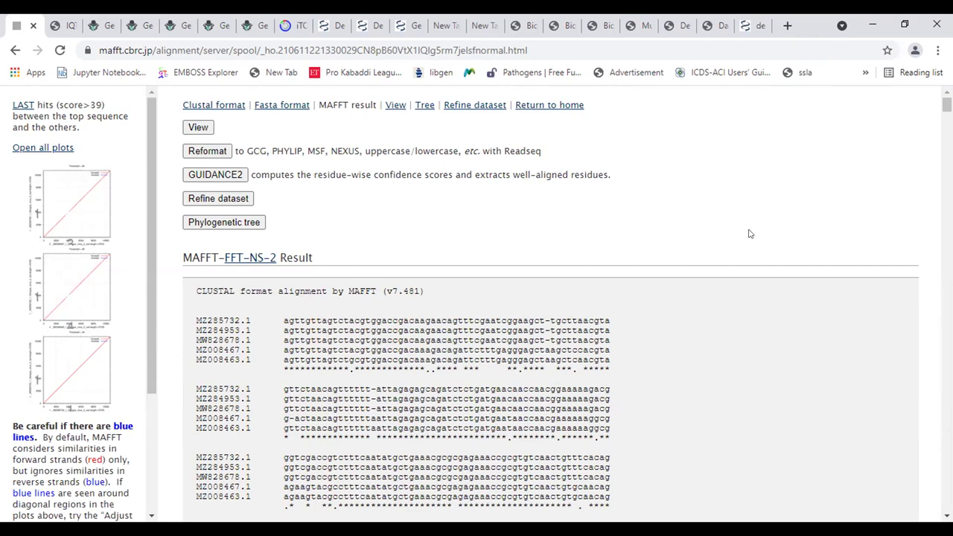
Search Google for "emboss water" in a new tab, open the EMBL-EBI EMBOSS Water tool, and look over its input form
{"action": "left_click", "coordinate": [787, 25]}
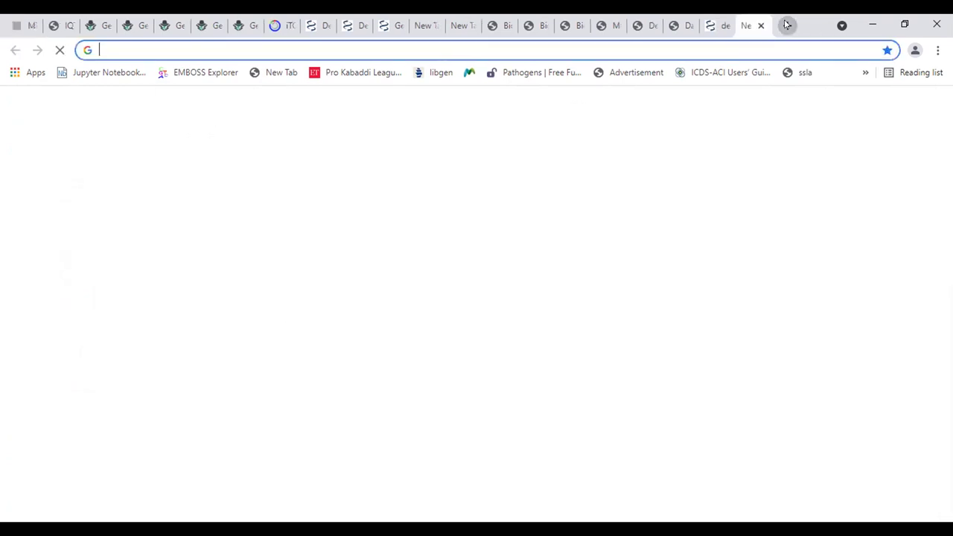
{"action": "type", "text": "emboss water"}
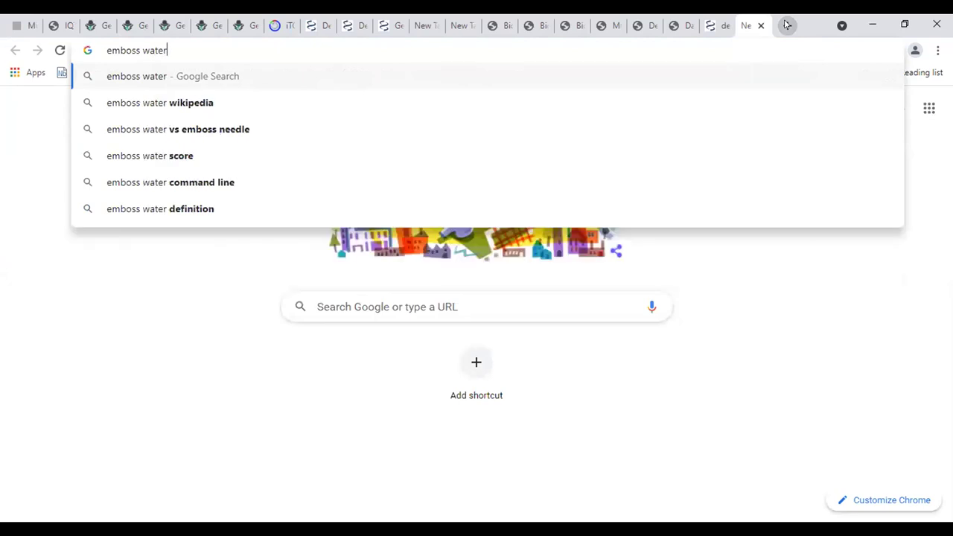
{"action": "key", "text": "Return"}
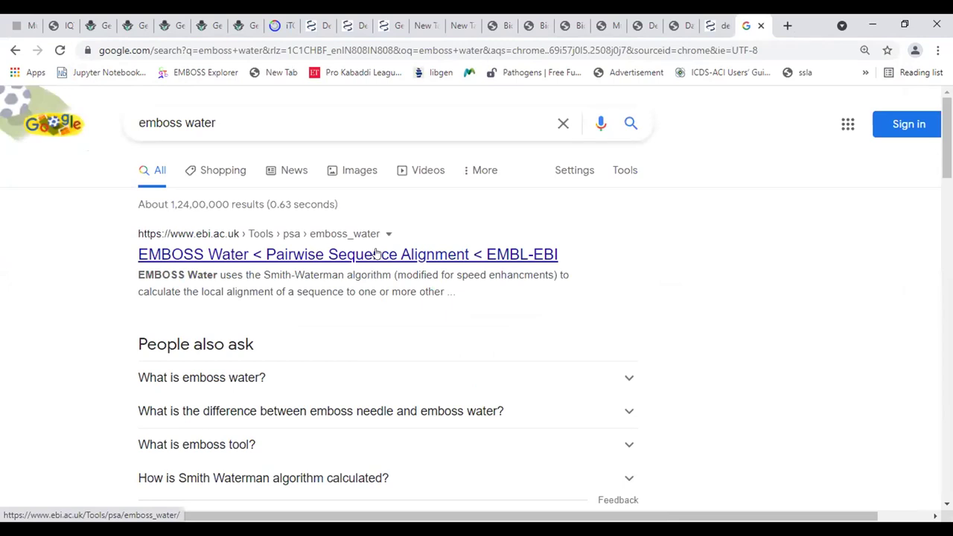
{"action": "left_click", "coordinate": [376, 254]}
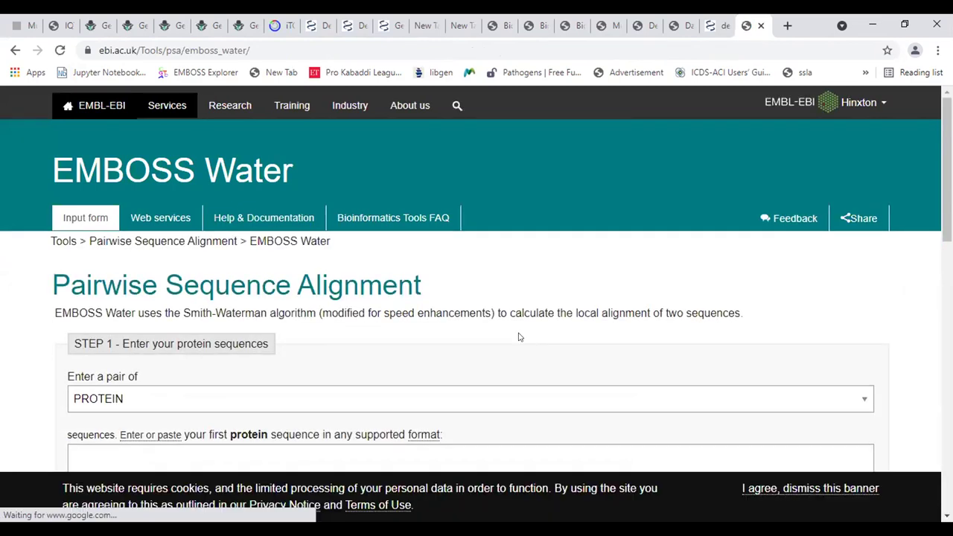
{"action": "scroll", "coordinate": [519, 336], "scroll_direction": "down", "scroll_amount": 2}
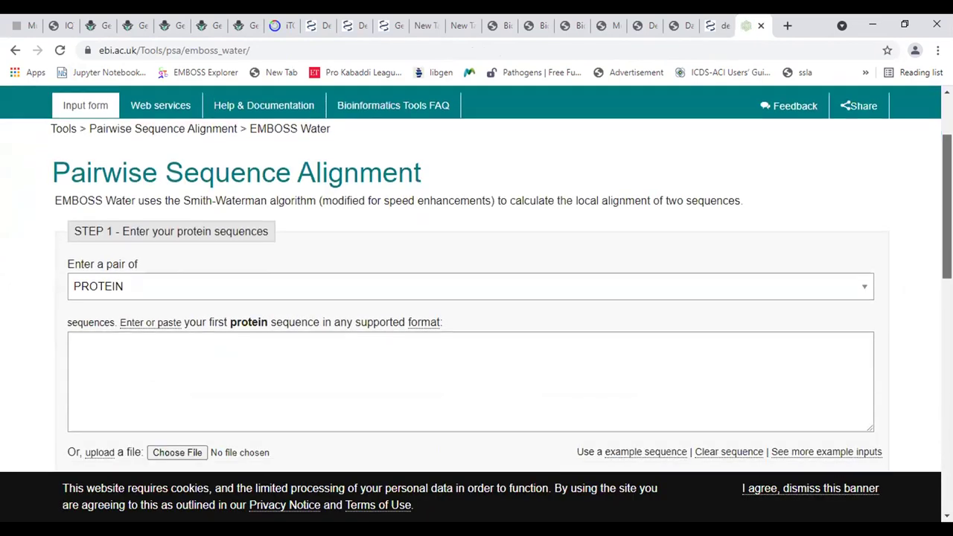
{"action": "scroll", "coordinate": [476, 298], "scroll_direction": "down", "scroll_amount": 1}
{"action": "scroll", "coordinate": [476, 298], "scroll_direction": "down", "scroll_amount": 1}
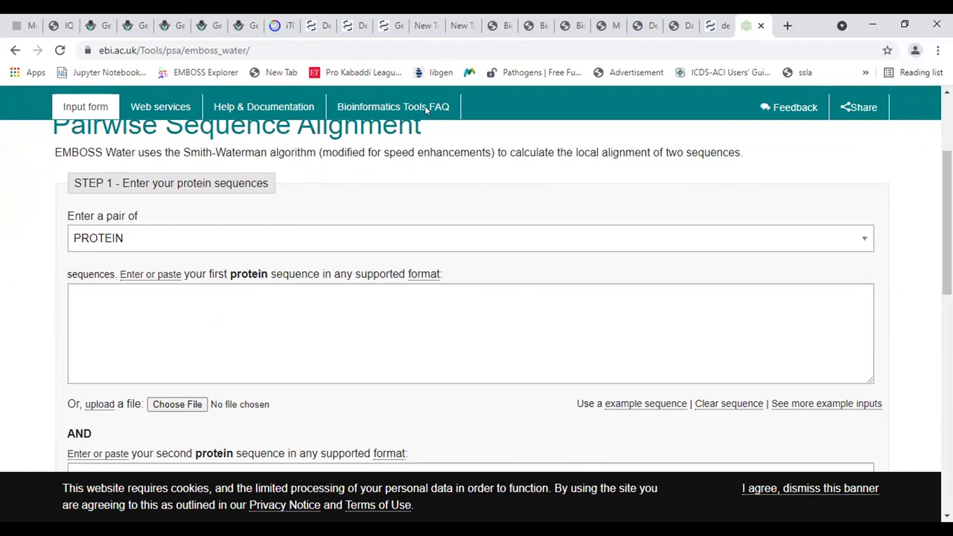
{"action": "scroll", "coordinate": [477, 298], "scroll_direction": "up", "scroll_amount": 1}
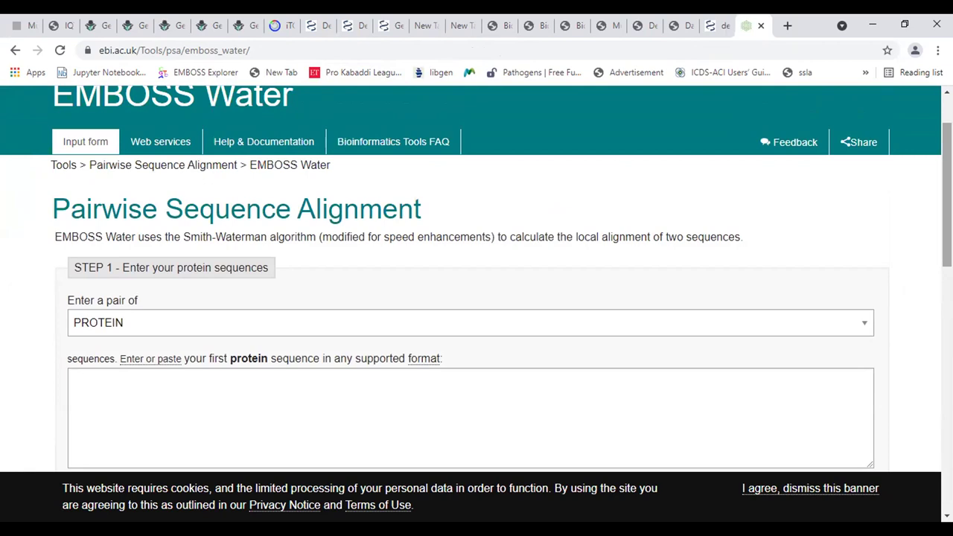
Dismiss the cookie banner and load the example protein sequences into both sequence fields of the EMBOSS Water form
{"action": "left_click", "coordinate": [755, 489]}
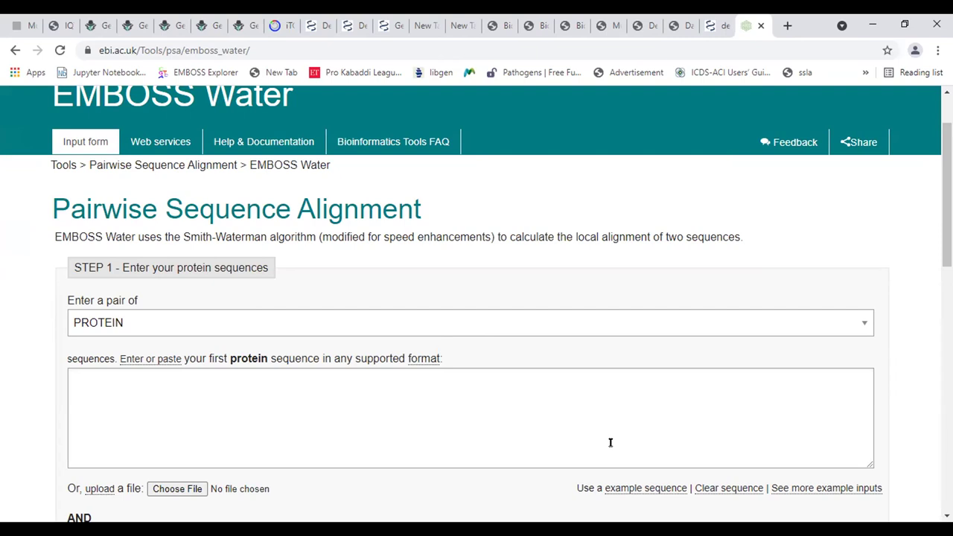
{"action": "left_click", "coordinate": [628, 489]}
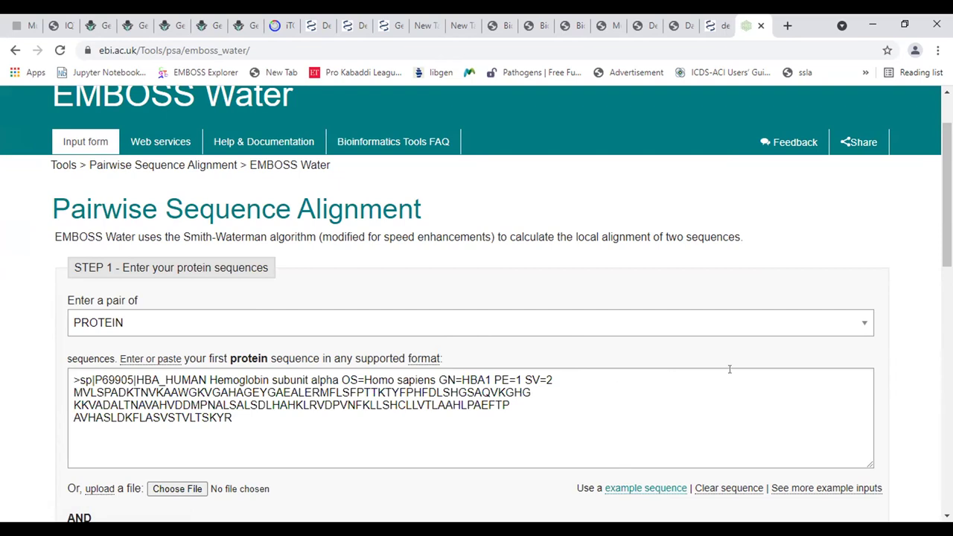
{"action": "scroll", "coordinate": [476, 298], "scroll_direction": "down", "scroll_amount": 1}
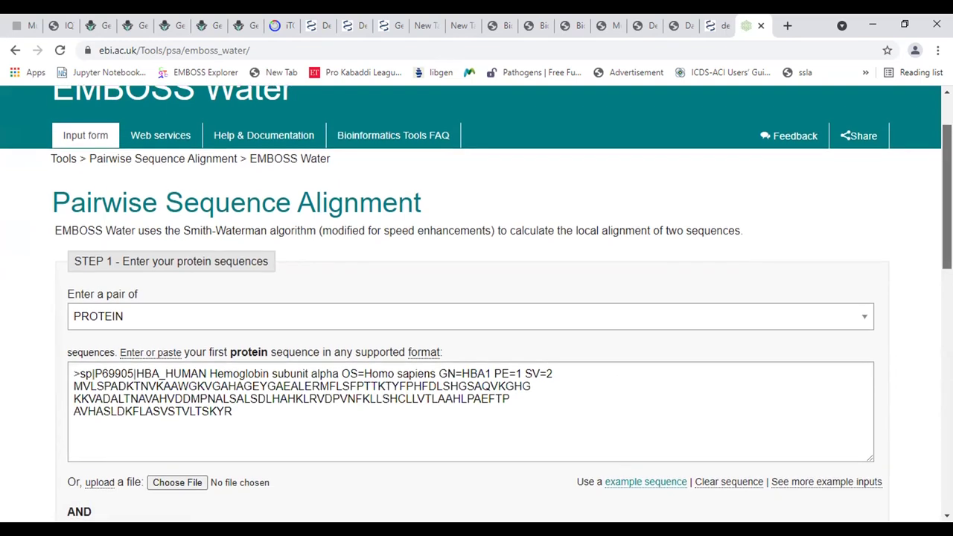
{"action": "scroll", "coordinate": [477, 321], "scroll_direction": "down", "scroll_amount": 1}
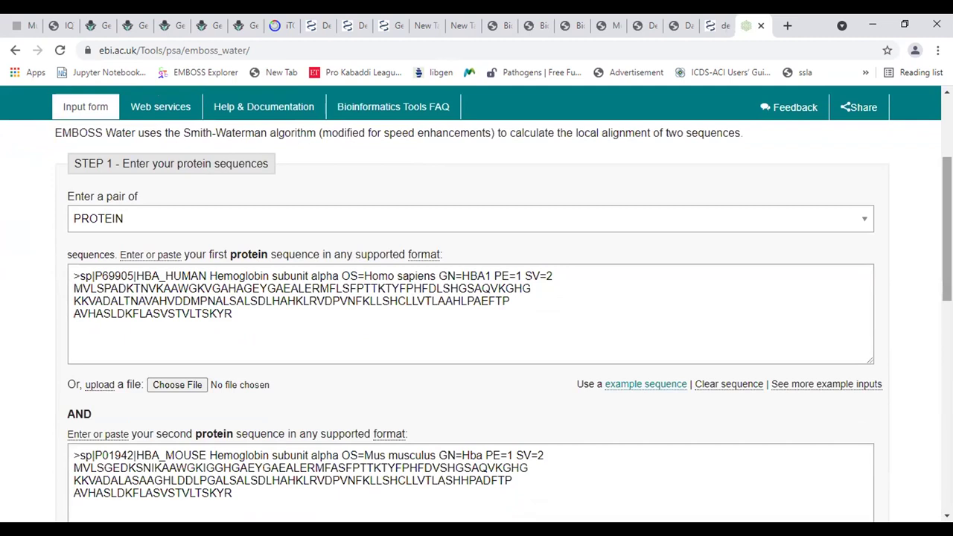
Examine the Step 1 input section and compare the headers of the human and mouse hemoglobin subunit alpha sequences
{"action": "scroll", "coordinate": [477, 321], "scroll_direction": "up", "scroll_amount": 2}
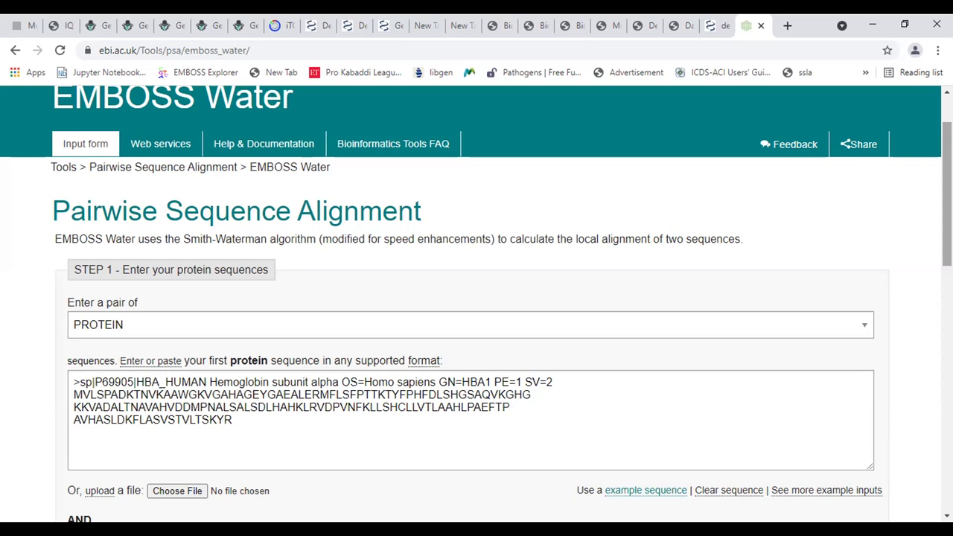
{"action": "scroll", "coordinate": [477, 304], "scroll_direction": "down", "scroll_amount": 2}
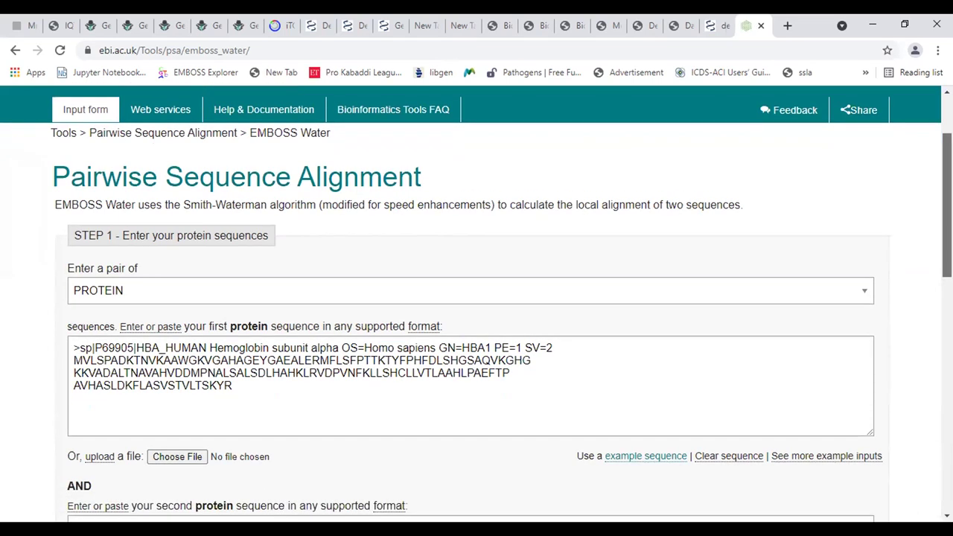
{"action": "scroll", "coordinate": [184, 221], "scroll_direction": "up", "scroll_amount": 1}
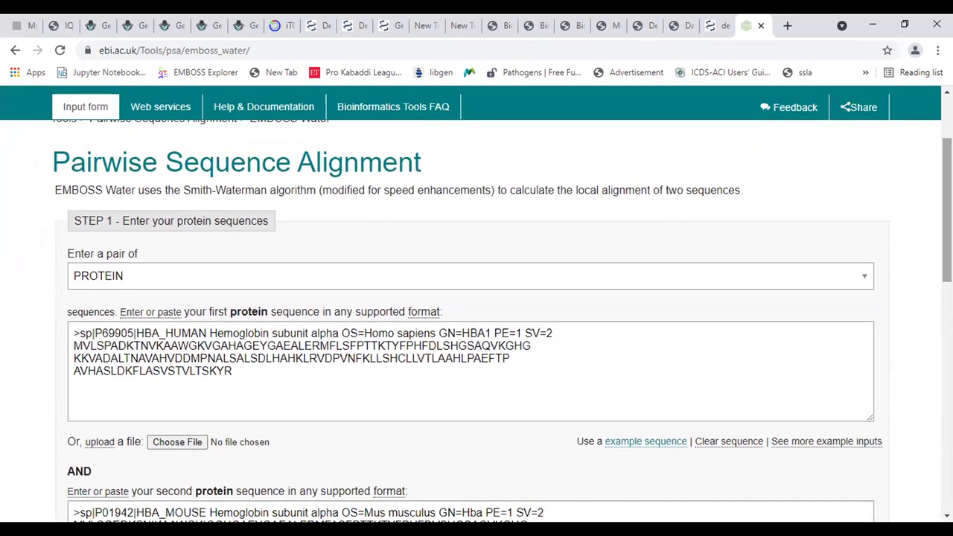
{"action": "triple_click", "coordinate": [184, 221]}
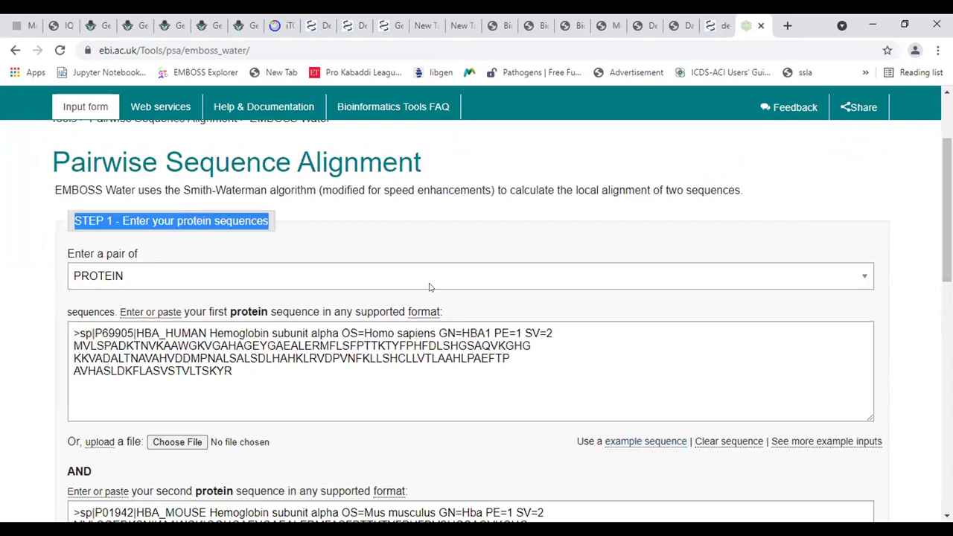
{"action": "left_click", "coordinate": [647, 346]}
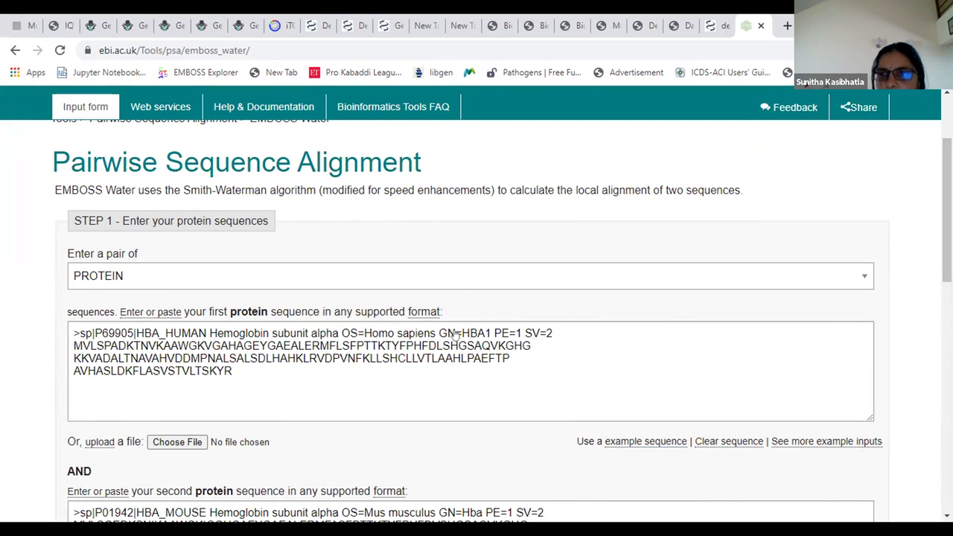
{"action": "scroll", "coordinate": [455, 335], "scroll_direction": "down", "scroll_amount": 2}
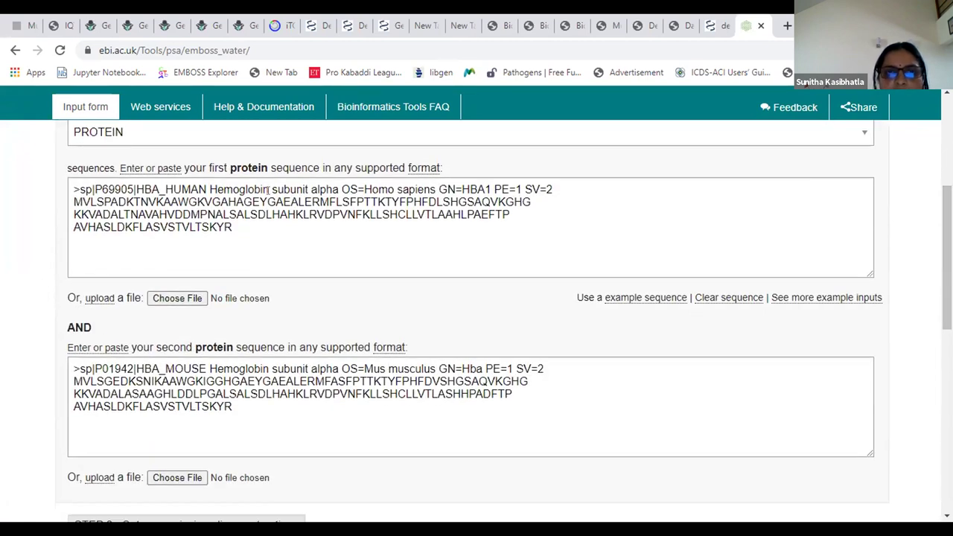
{"action": "double_click", "coordinate": [390, 365]}
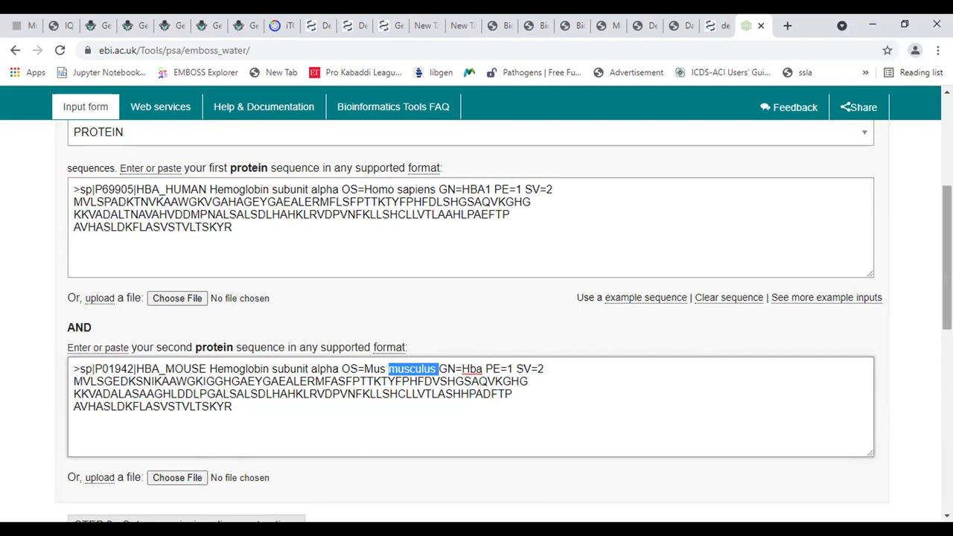
{"action": "scroll", "coordinate": [947, 246], "scroll_direction": "up", "scroll_amount": 1}
{"action": "scroll", "coordinate": [947, 246], "scroll_direction": "up", "scroll_amount": 2}
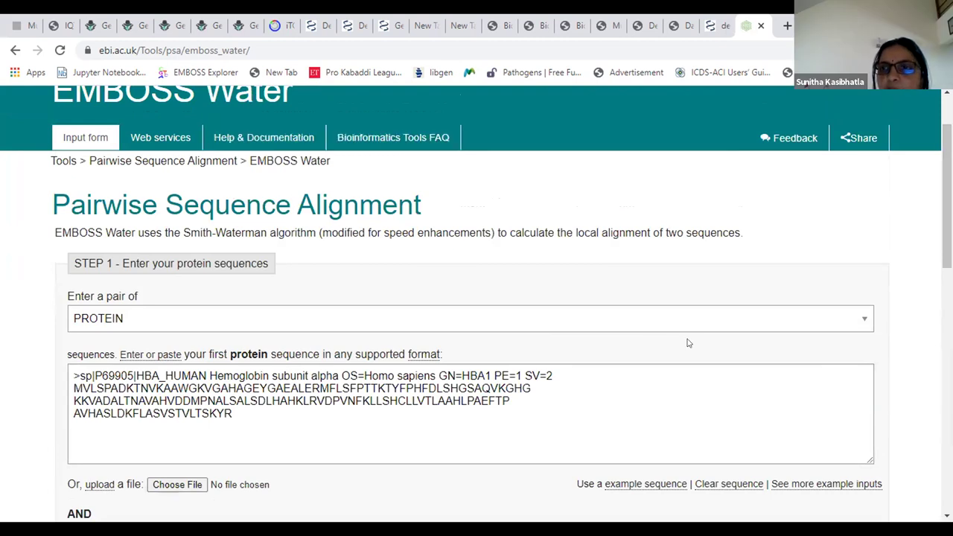
Submit the protein pair for local alignment with the pair output format and default settings
{"action": "scroll", "coordinate": [689, 343], "scroll_direction": "down", "scroll_amount": 4}
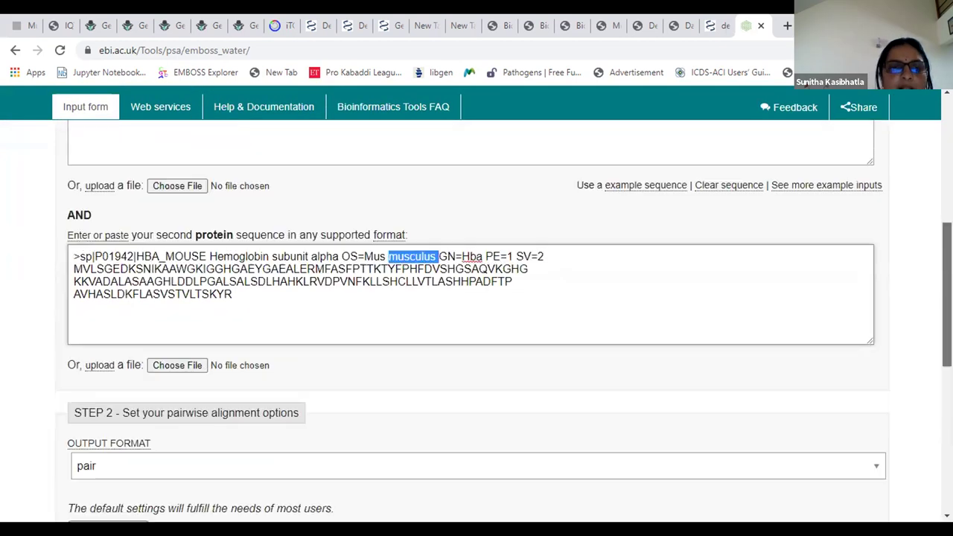
{"action": "scroll", "coordinate": [477, 321], "scroll_direction": "down", "scroll_amount": 3}
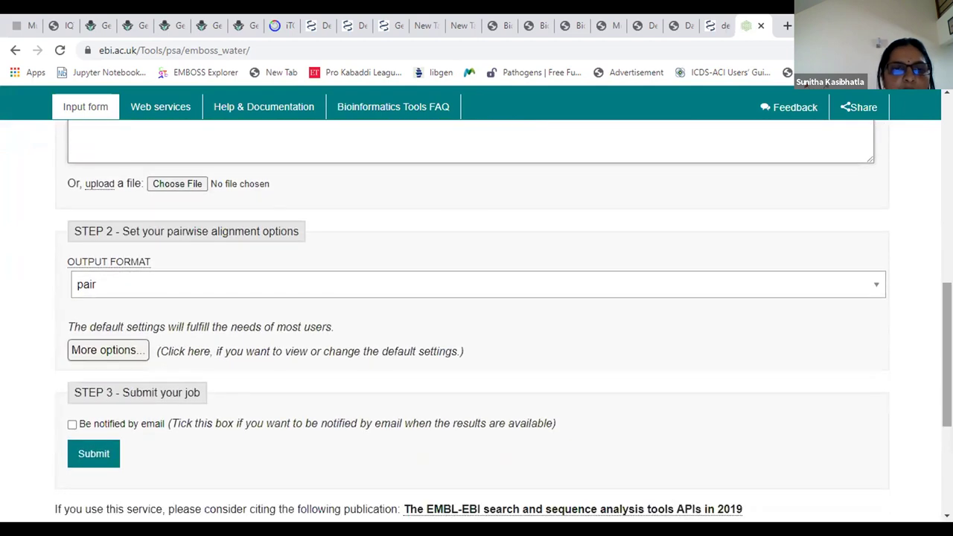
{"action": "left_click", "coordinate": [93, 453]}
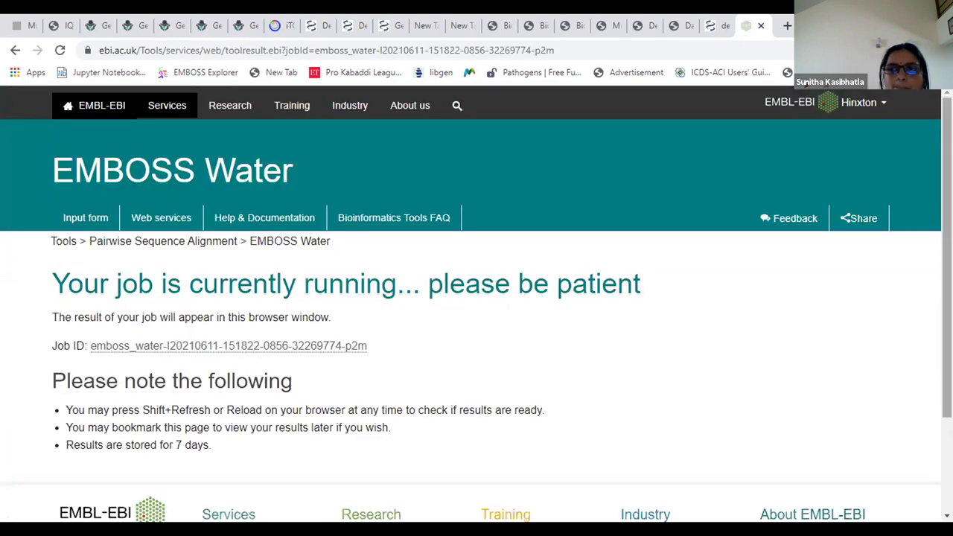
{"action": "scroll", "coordinate": [476, 304], "scroll_direction": "down", "scroll_amount": 1}
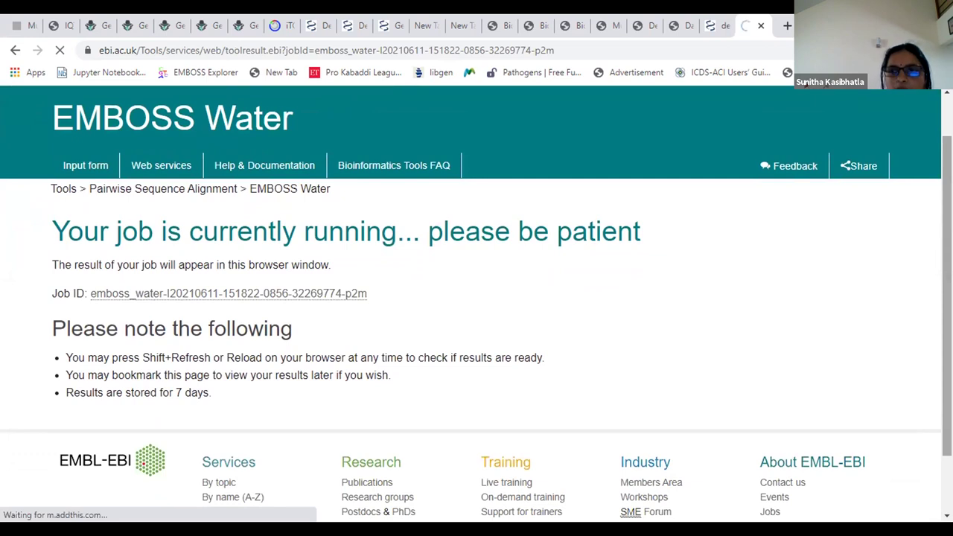
Examine the HBA_HUMAN and HBA_MOUSE alignment report, highlighting the summary lines from length and identity through gaps and score
{"action": "scroll", "coordinate": [477, 321], "scroll_direction": "down", "scroll_amount": 2}
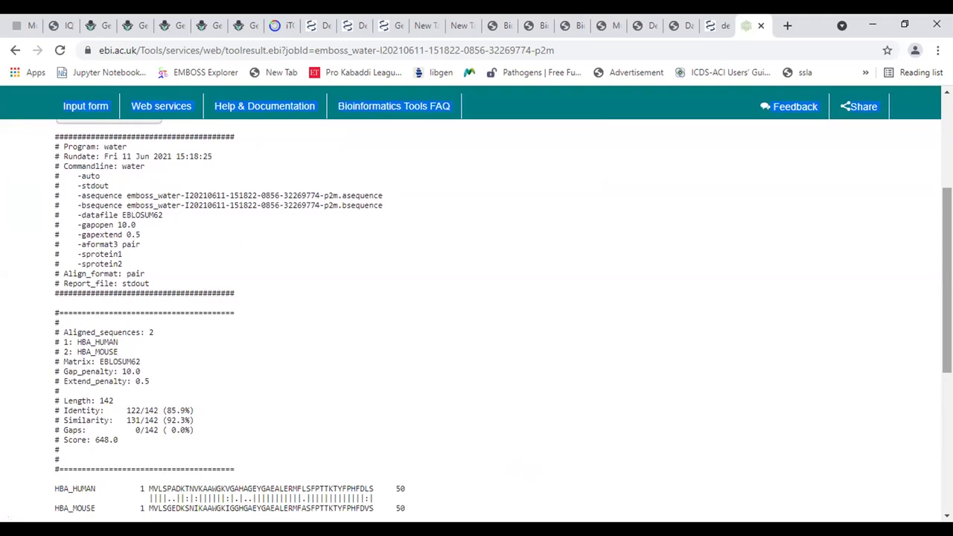
{"action": "scroll", "coordinate": [477, 320], "scroll_direction": "down", "scroll_amount": 2}
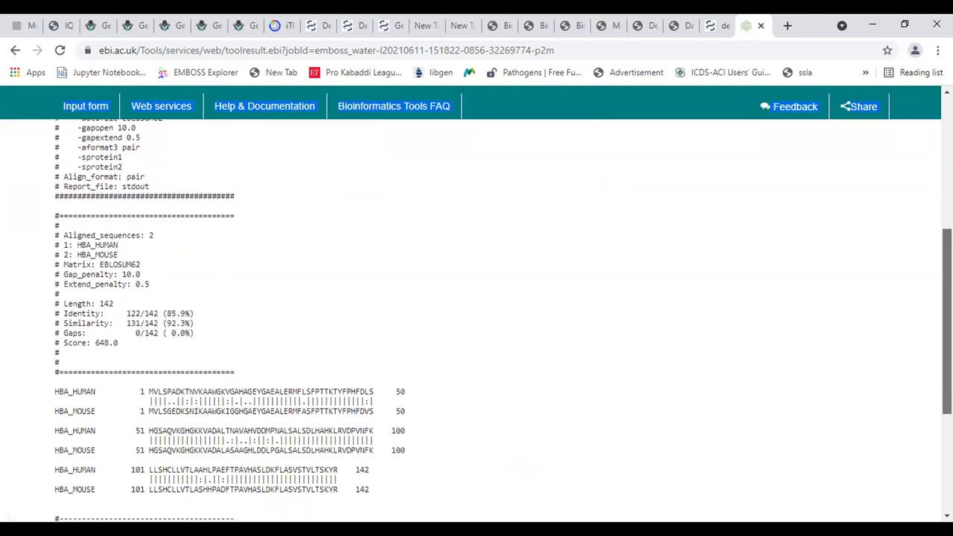
{"action": "scroll", "coordinate": [477, 320], "scroll_direction": "up", "scroll_amount": 1}
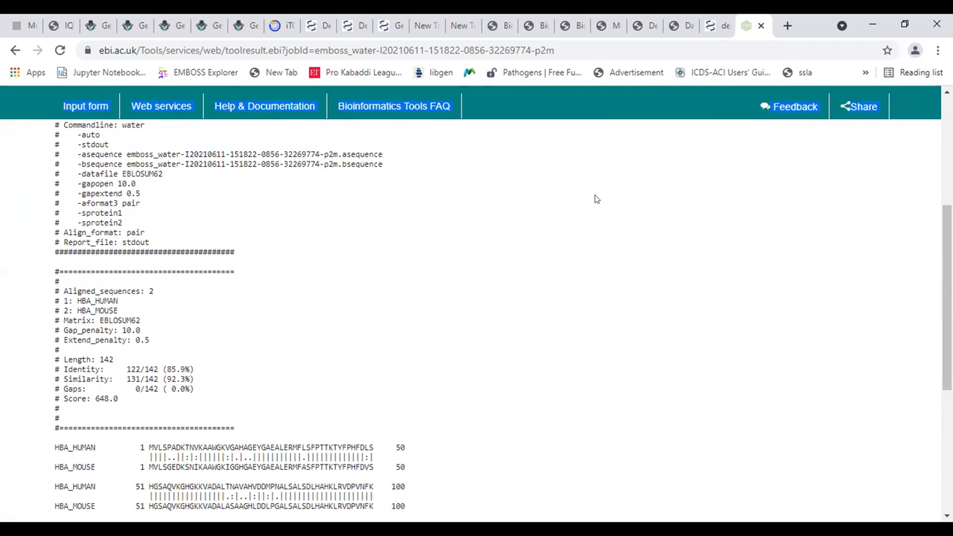
{"action": "scroll", "coordinate": [595, 199], "scroll_direction": "down", "scroll_amount": 2}
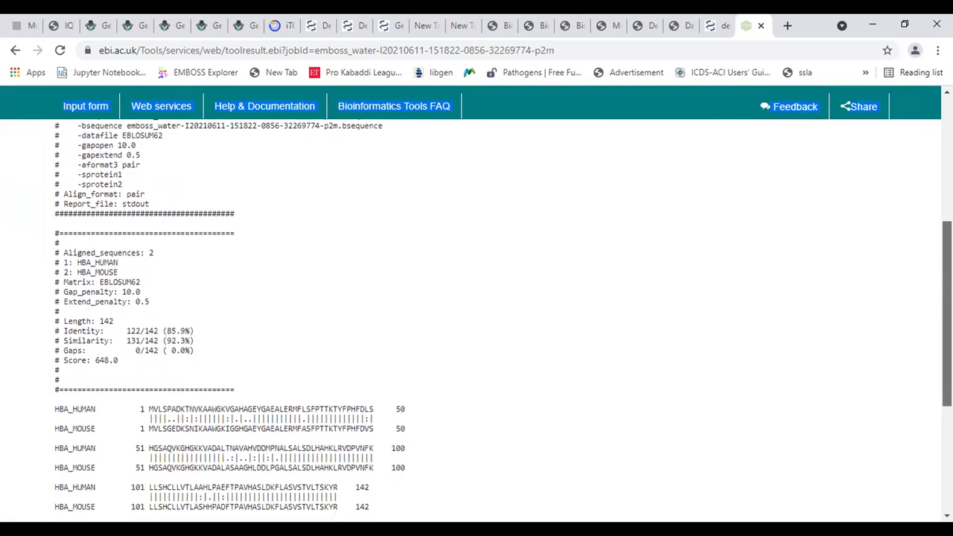
{"action": "scroll", "coordinate": [477, 317], "scroll_direction": "down", "scroll_amount": 2}
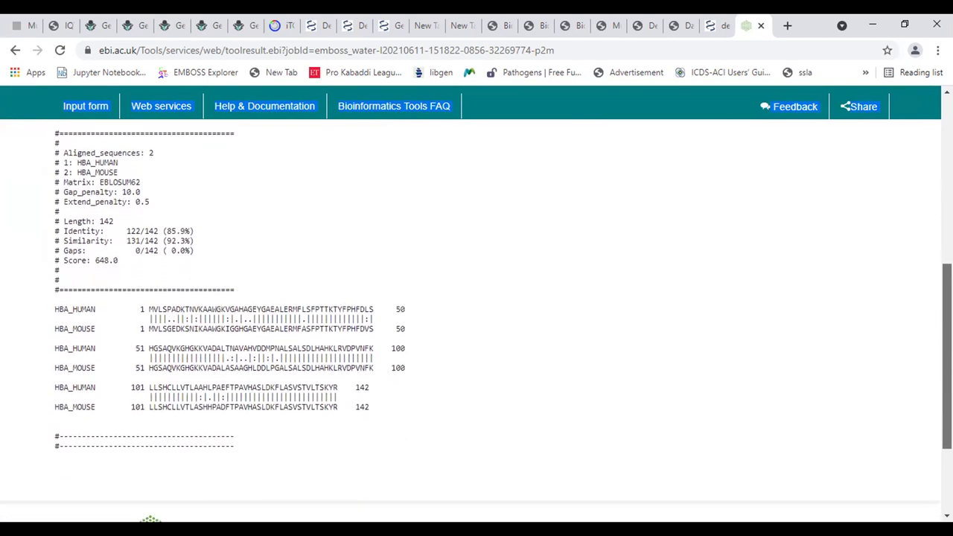
{"action": "left_click_drag", "start_coordinate": [198, 233], "coordinate": [53, 232]}
{"action": "left_click", "coordinate": [173, 215]}
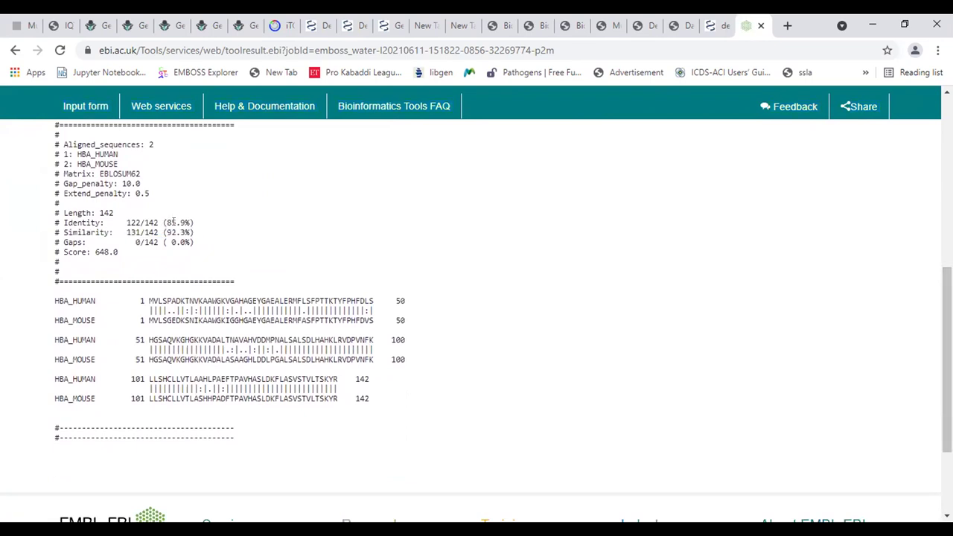
{"action": "triple_click", "coordinate": [173, 222]}
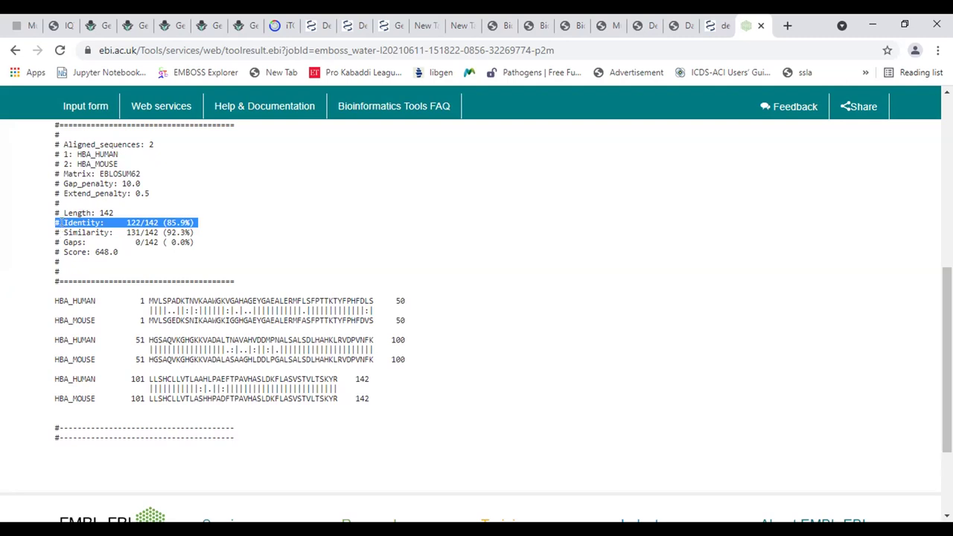
{"action": "left_click_drag", "start_coordinate": [119, 254], "coordinate": [1, 215]}
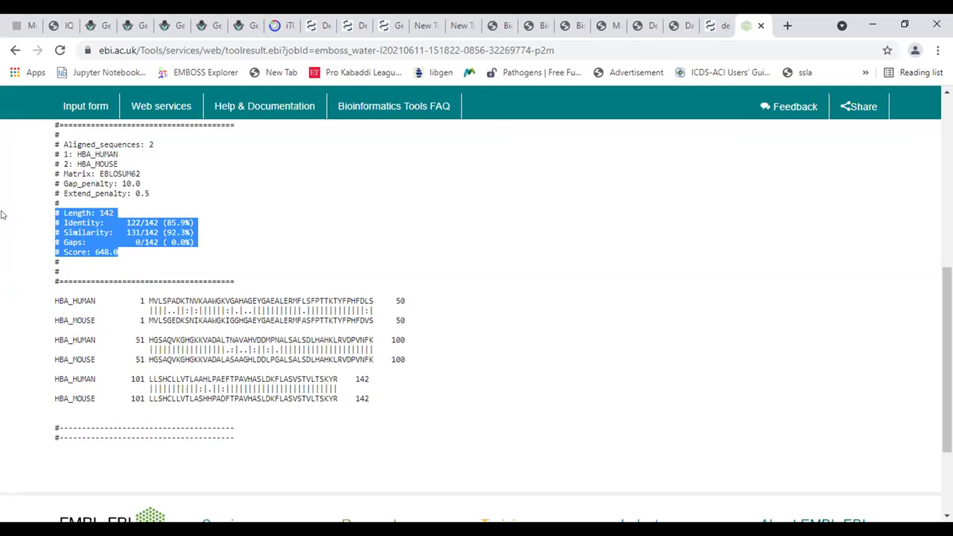